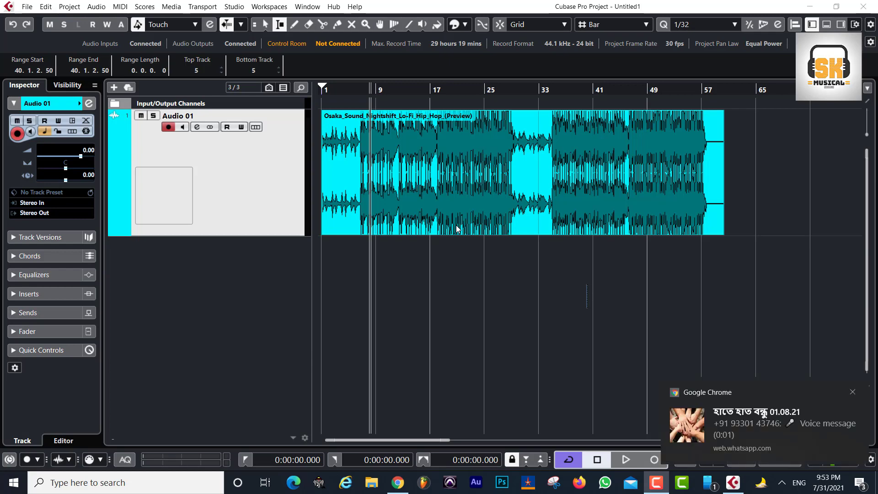
Select the audio event's range from about bar 12 to bar 18 and process it offline with the C1 comp Mono dynamics plug-in.
{"action": "left_click", "coordinate": [852, 392]}
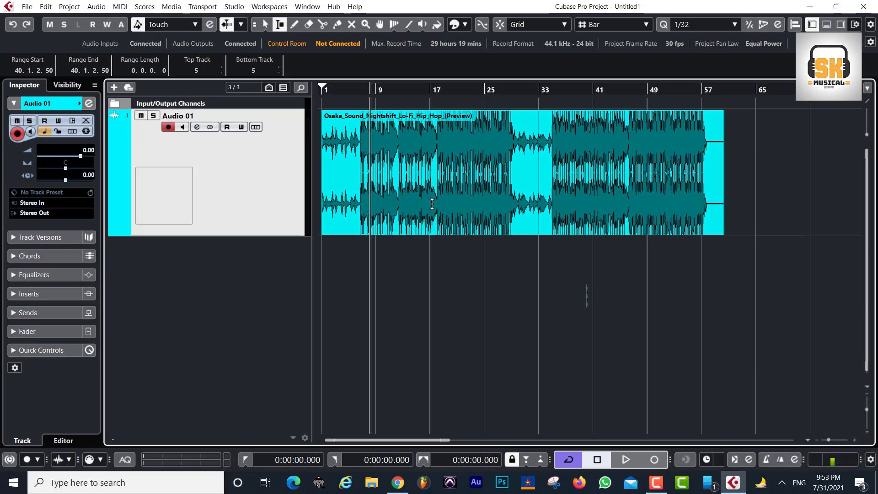
{"action": "left_click_drag", "start_coordinate": [393, 186], "coordinate": [449, 187]}
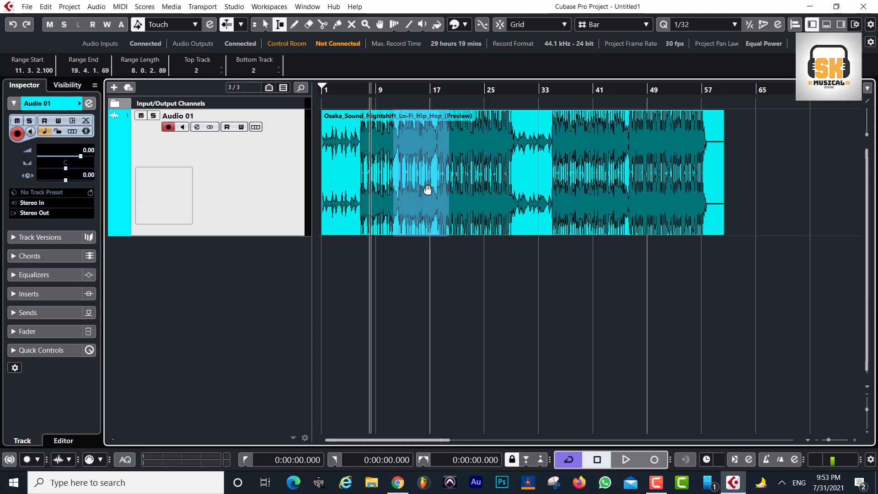
{"action": "left_click", "coordinate": [427, 255]}
{"action": "left_click_drag", "start_coordinate": [398, 194], "coordinate": [441, 197]}
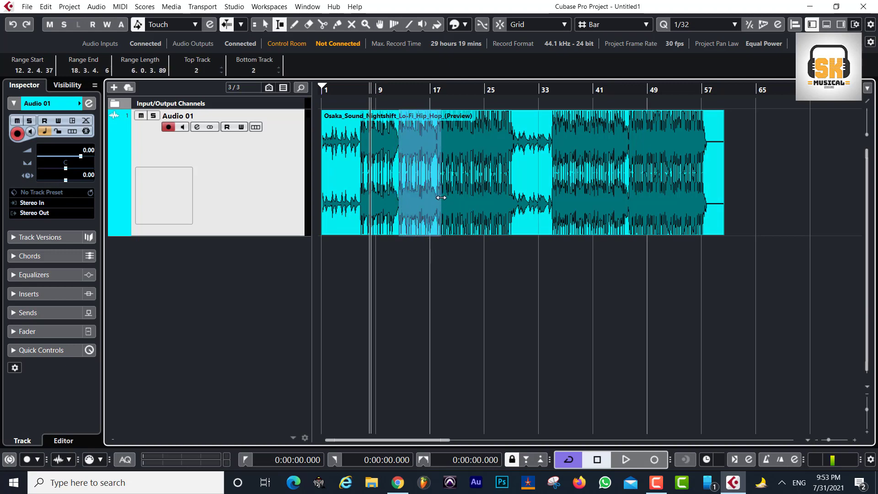
{"action": "right_click", "coordinate": [436, 201]}
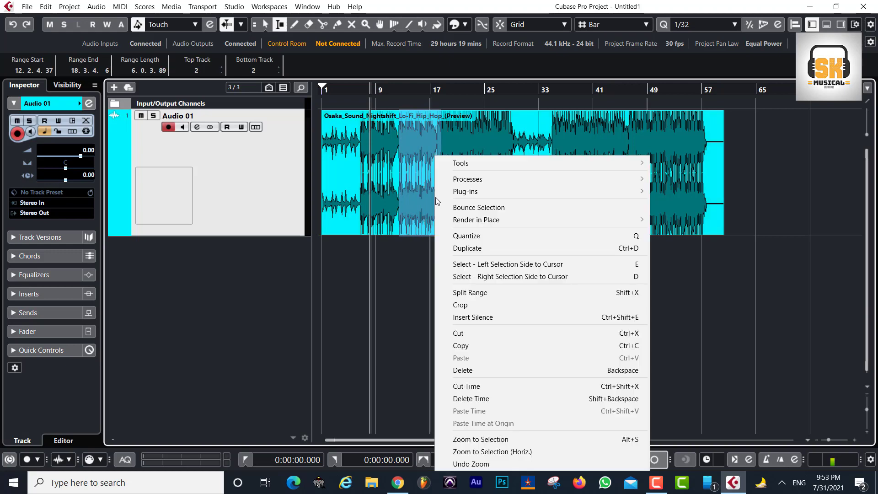
{"action": "mouse_move", "coordinate": [437, 199]}
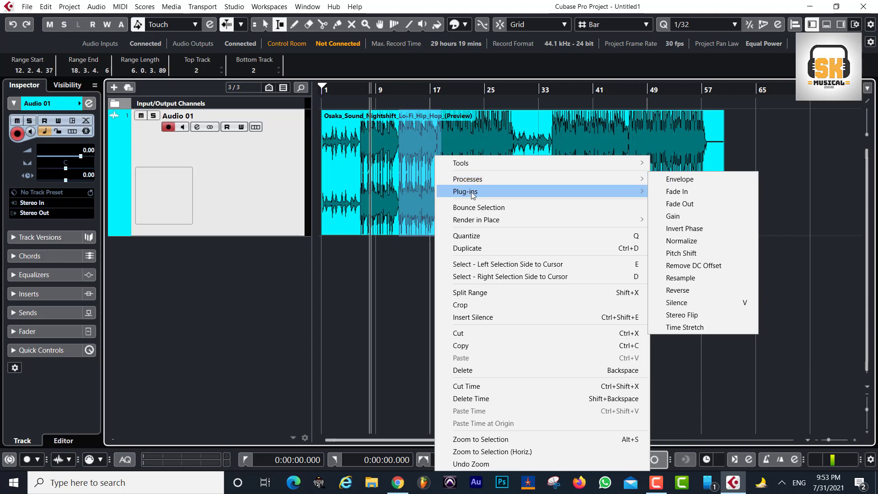
{"action": "mouse_move", "coordinate": [471, 191]}
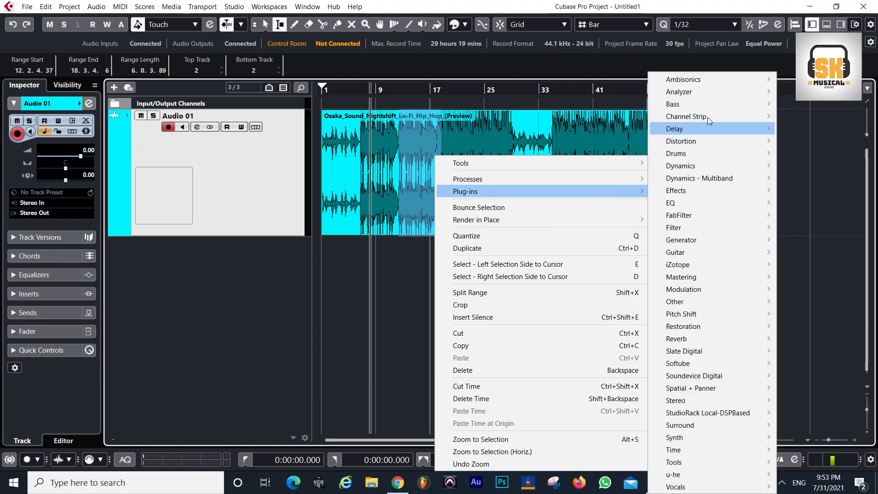
{"action": "mouse_move", "coordinate": [707, 94]}
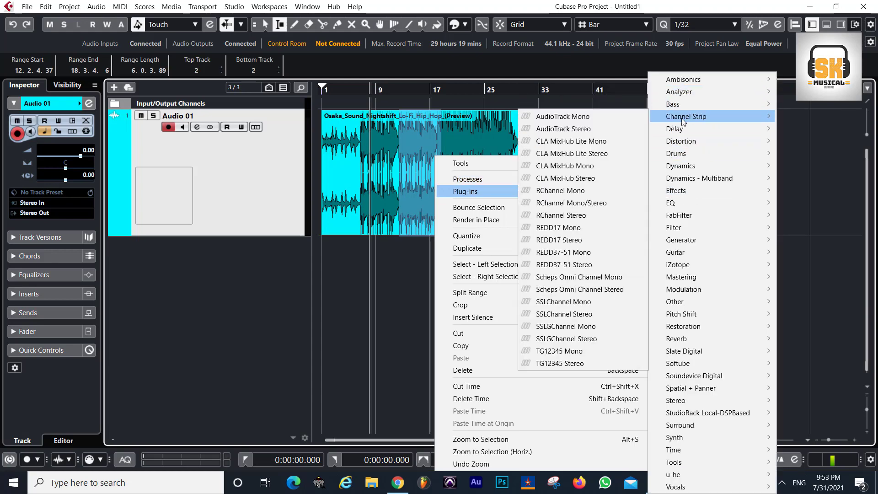
{"action": "mouse_move", "coordinate": [685, 164]}
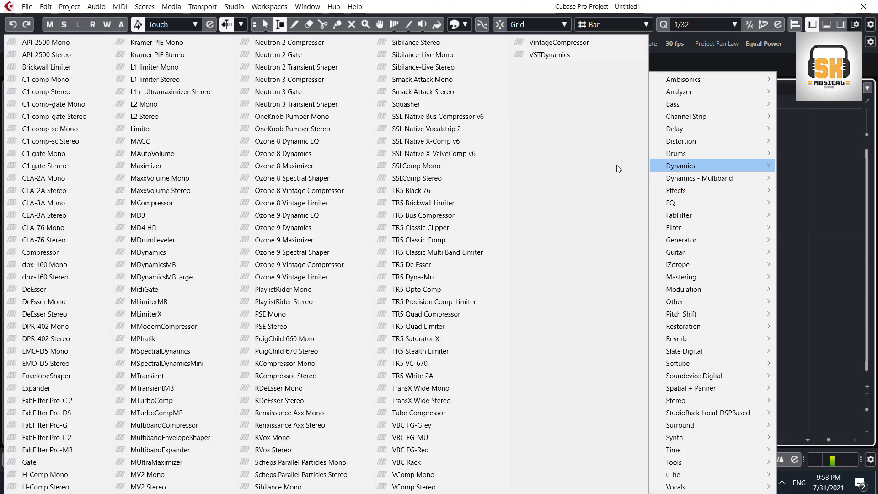
{"action": "left_click", "coordinate": [55, 81]}
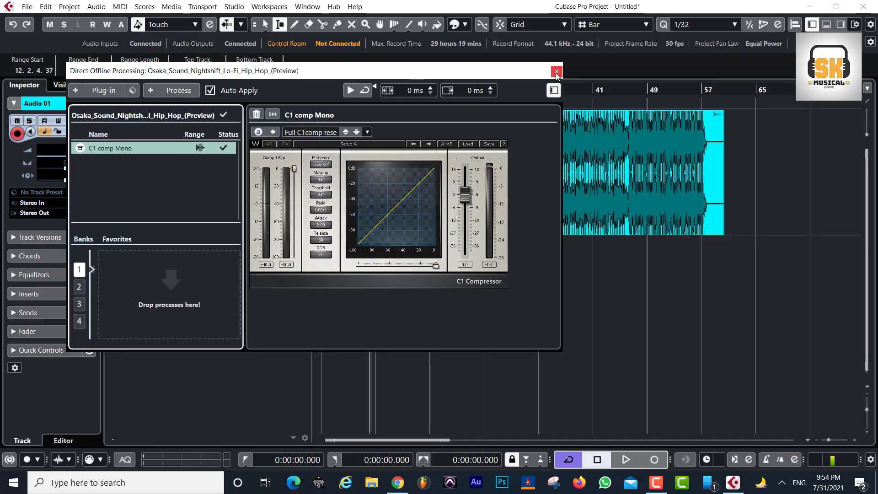
{"action": "left_click_drag", "start_coordinate": [427, 79], "coordinate": [549, 125]}
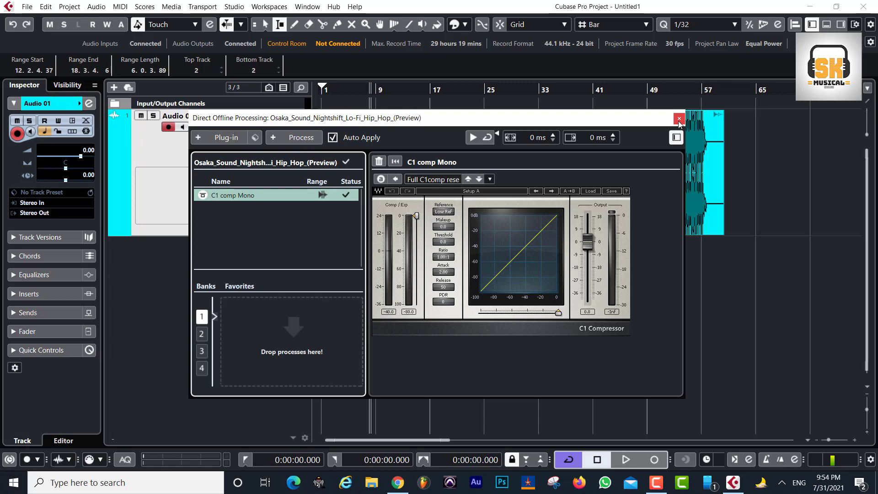
Turn off Auto Apply for offline processing and delete the C1 comp Mono process from the audio event.
{"action": "left_click", "coordinate": [333, 138]}
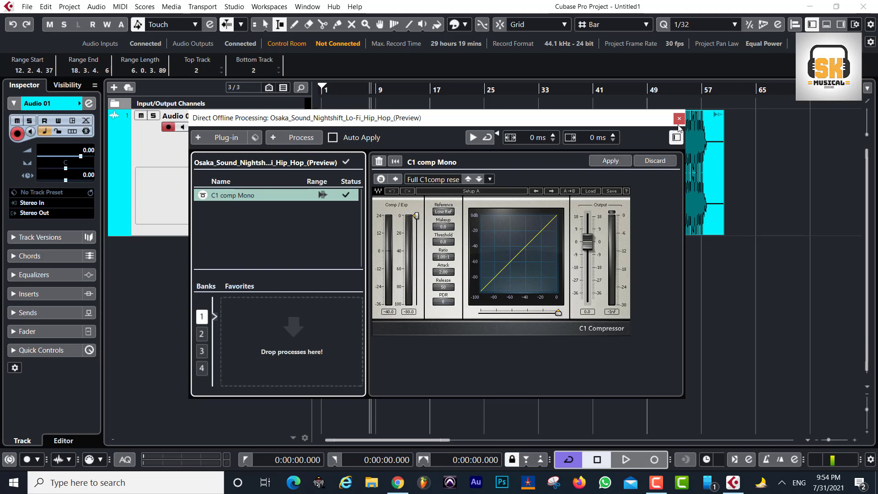
{"action": "right_click", "coordinate": [281, 195]}
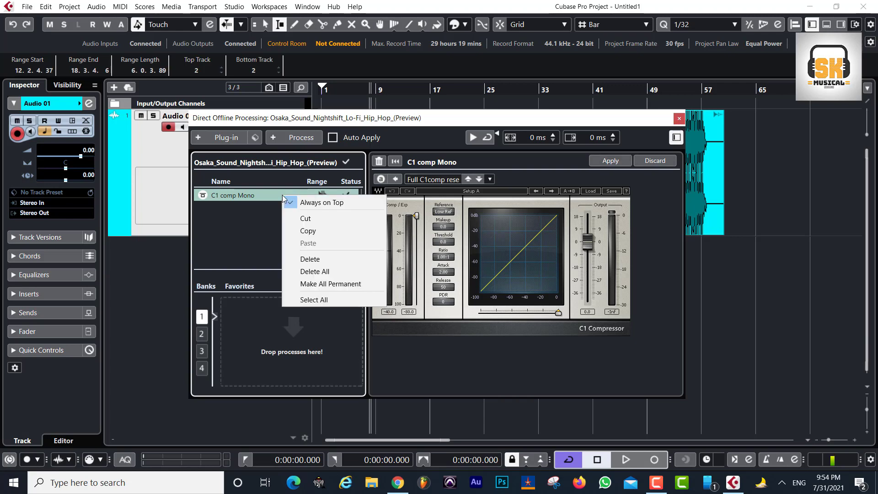
{"action": "left_click", "coordinate": [311, 259]}
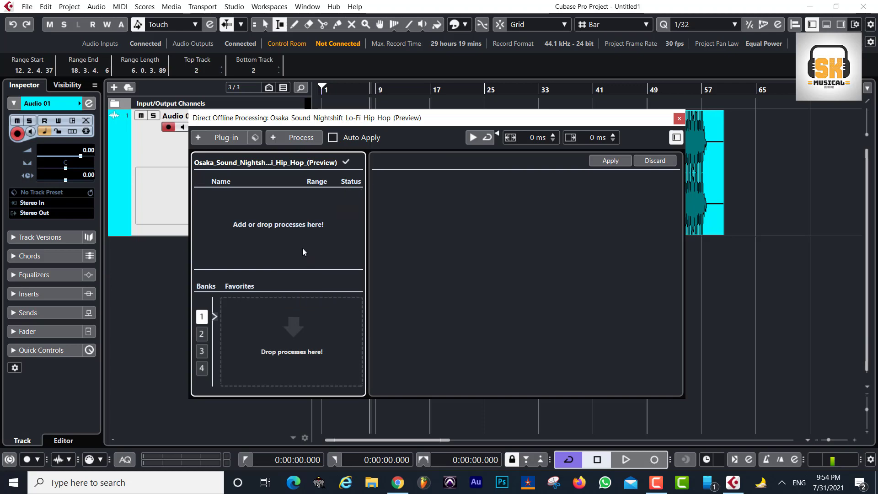
{"action": "left_click", "coordinate": [678, 119]}
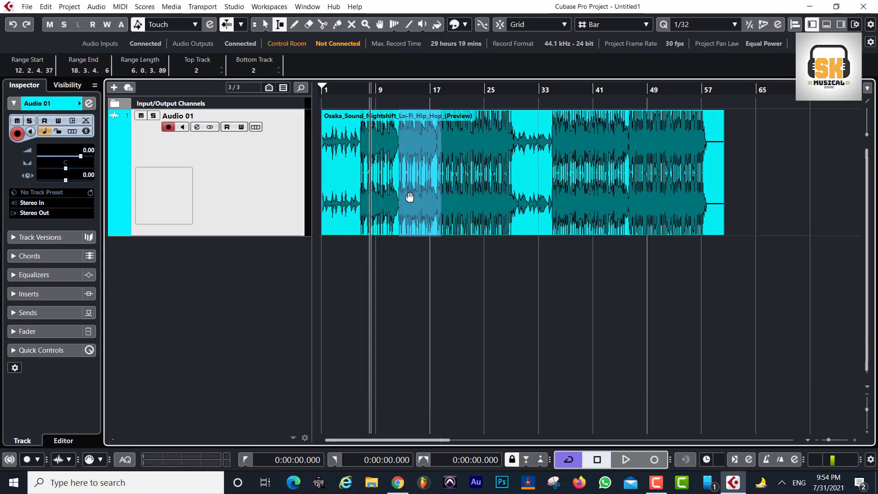
Select the audio event's range from about bar 18 to bar 29 and open Direct Offline Processing for it.
{"action": "left_click", "coordinate": [419, 255]}
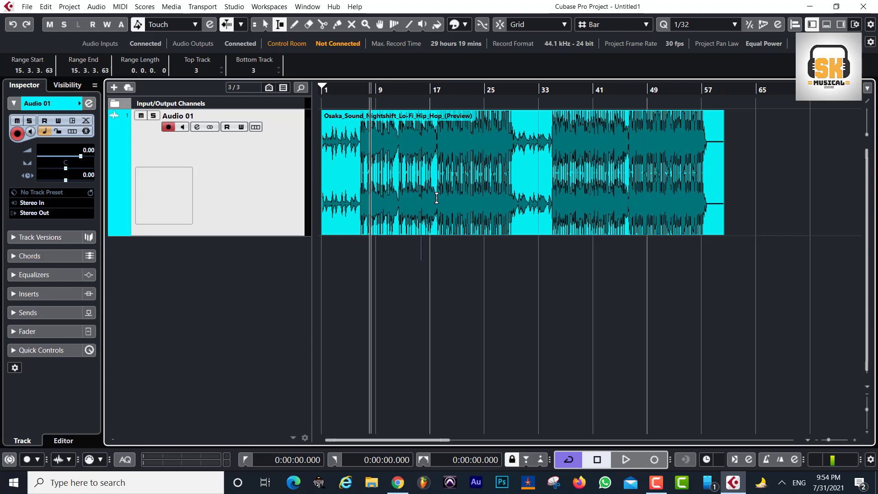
{"action": "left_click_drag", "start_coordinate": [436, 201], "coordinate": [516, 209]}
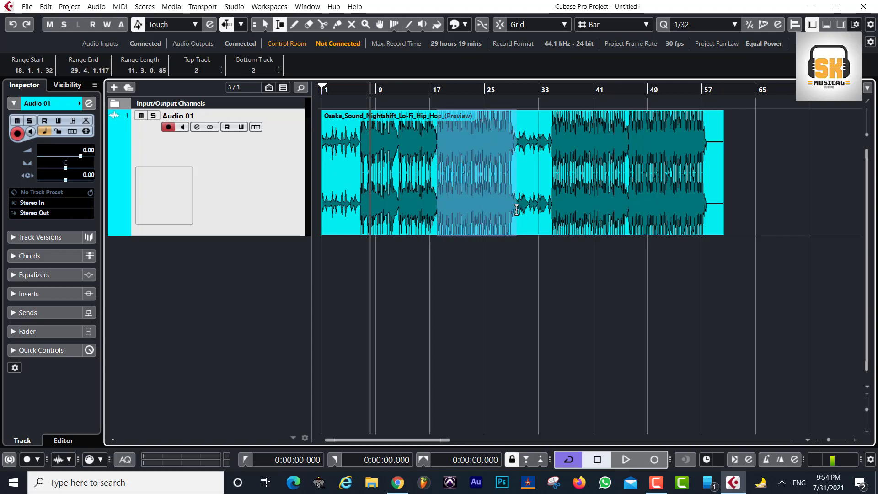
{"action": "key", "text": "F7"}
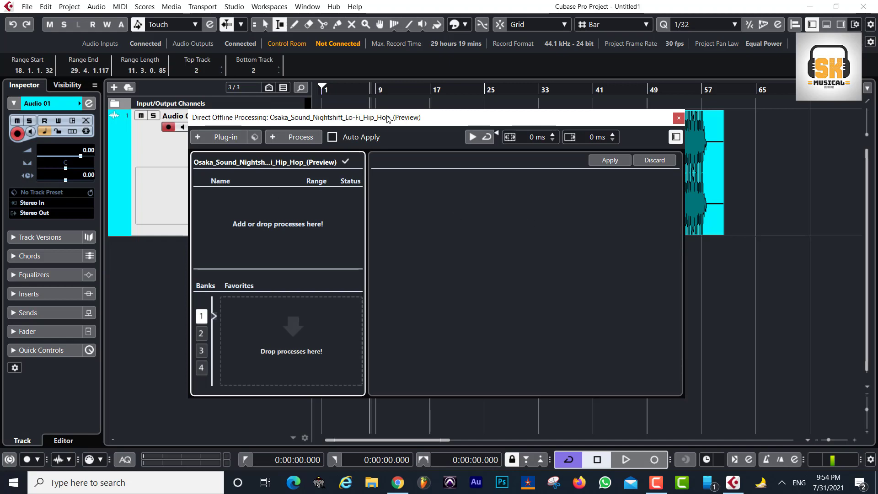
{"action": "left_click_drag", "start_coordinate": [388, 119], "coordinate": [595, 250]}
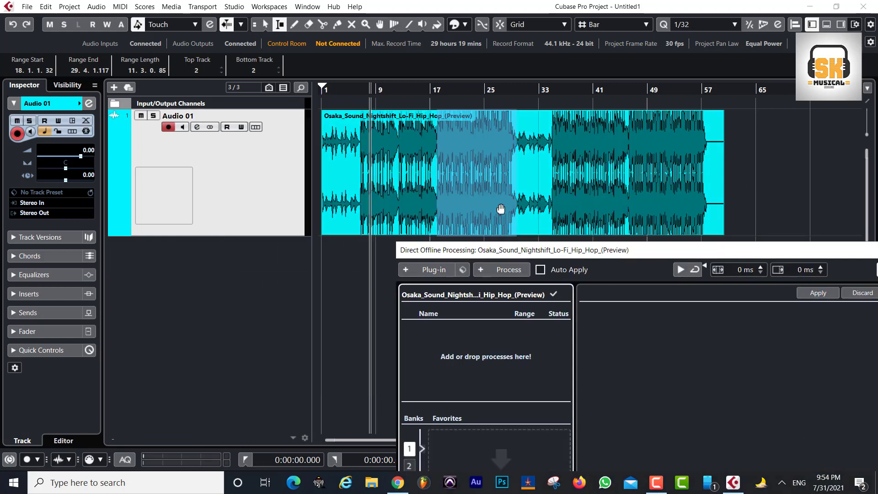
{"action": "left_click_drag", "start_coordinate": [530, 253], "coordinate": [621, 57]}
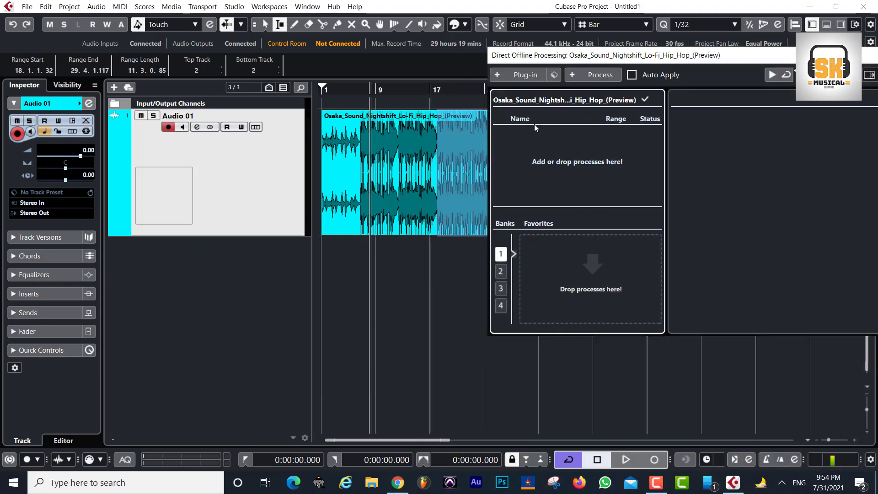
Load the C1 comp Mono dynamics plug-in as an offline process, apply it to the selected range and close the processing window.
{"action": "left_click", "coordinate": [531, 77]}
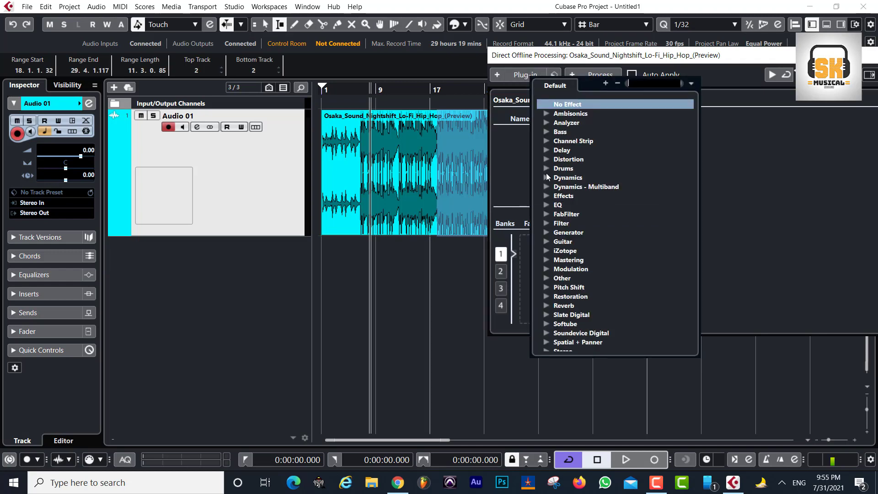
{"action": "left_click", "coordinate": [546, 178]}
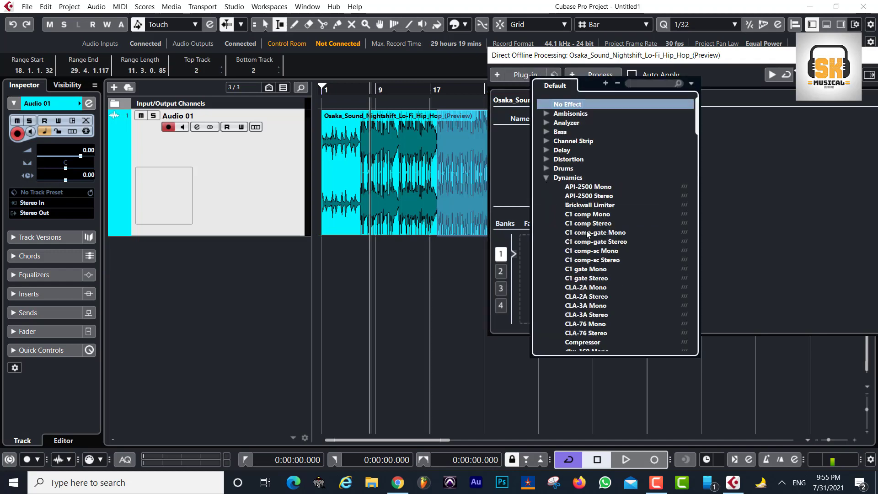
{"action": "left_click", "coordinate": [589, 215]}
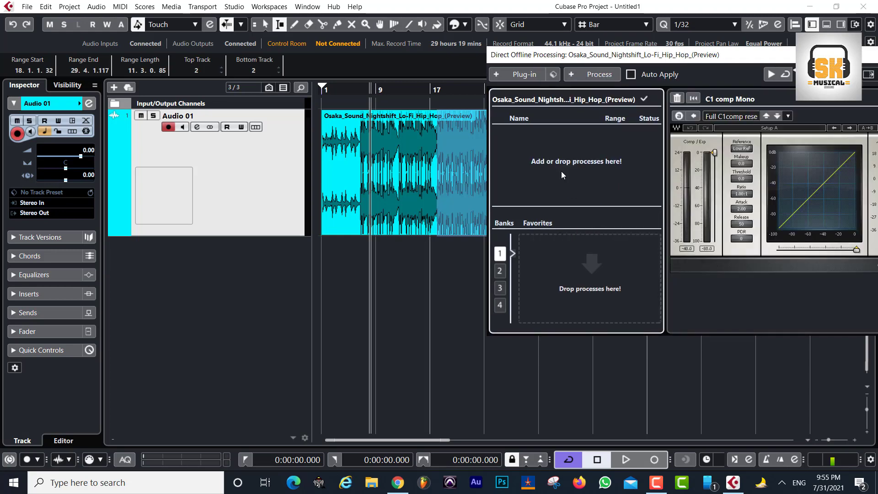
{"action": "left_click_drag", "start_coordinate": [640, 58], "coordinate": [313, 108]}
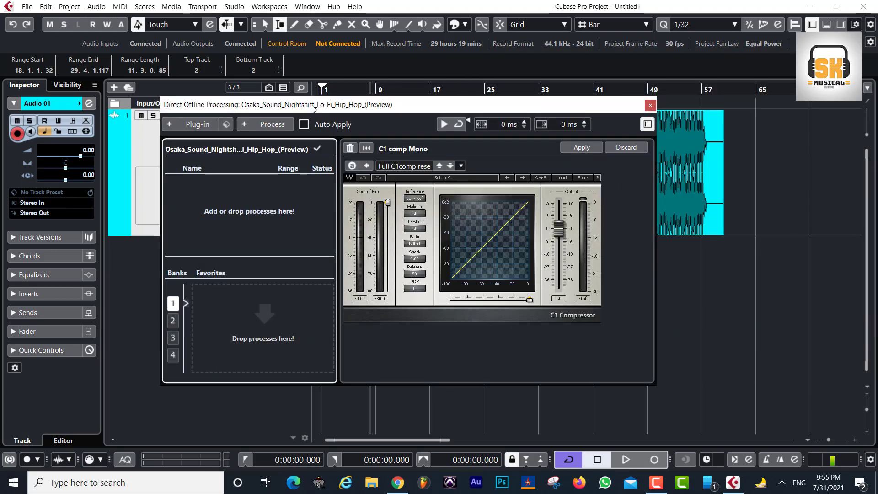
{"action": "left_click_drag", "start_coordinate": [375, 110], "coordinate": [356, 198]}
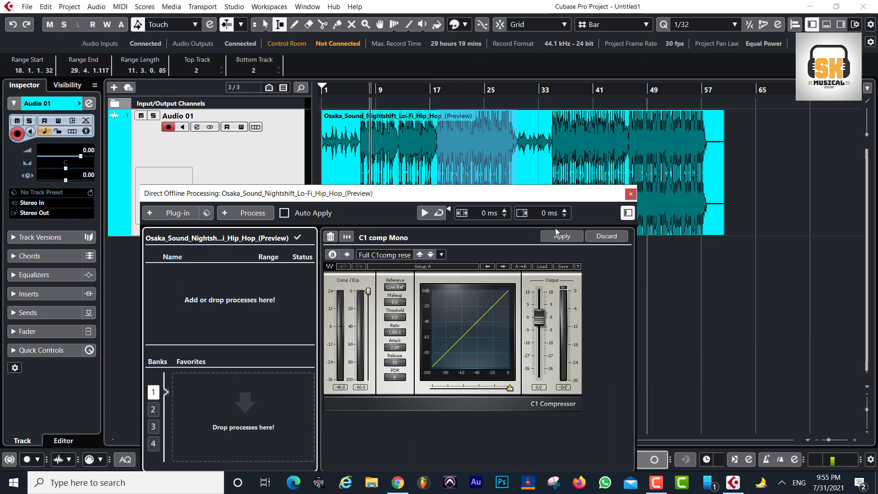
{"action": "left_click", "coordinate": [562, 236]}
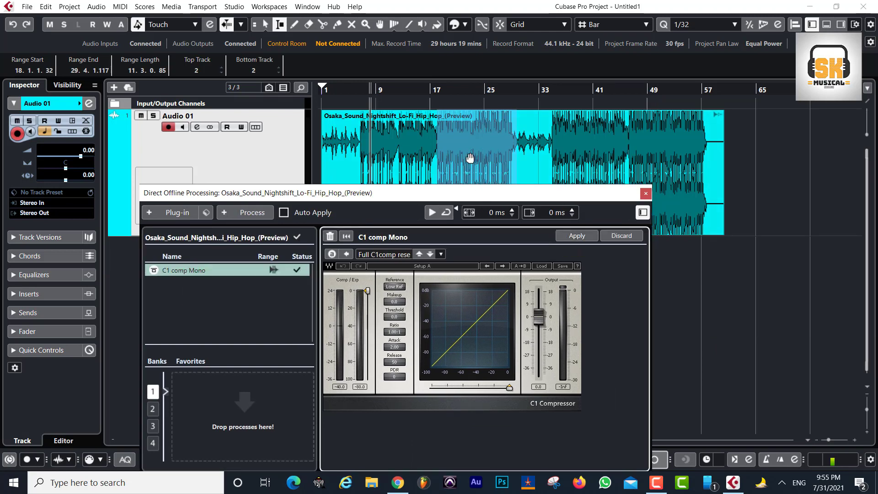
{"action": "left_click", "coordinate": [646, 194]}
{"action": "left_click", "coordinate": [478, 336]}
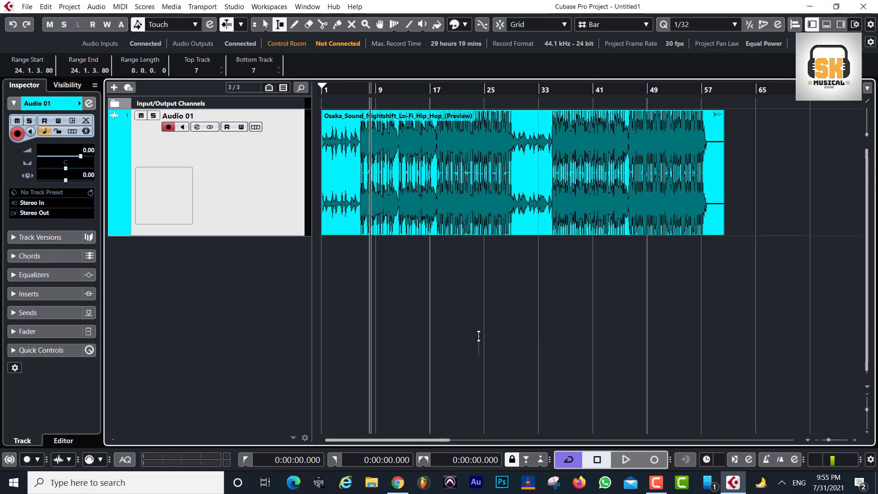
Select the whole audio event with the Object Selection tool and open its Direct Offline Processing window.
{"action": "key", "text": "F7"}
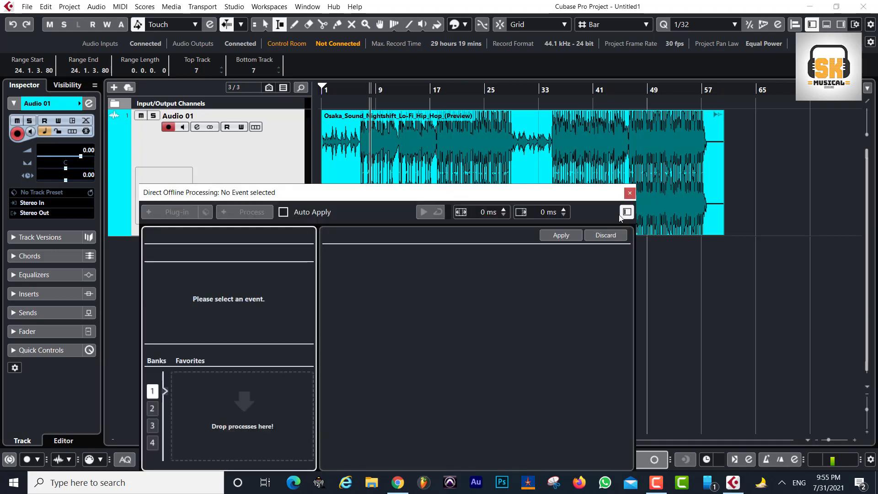
{"action": "left_click", "coordinate": [626, 195]}
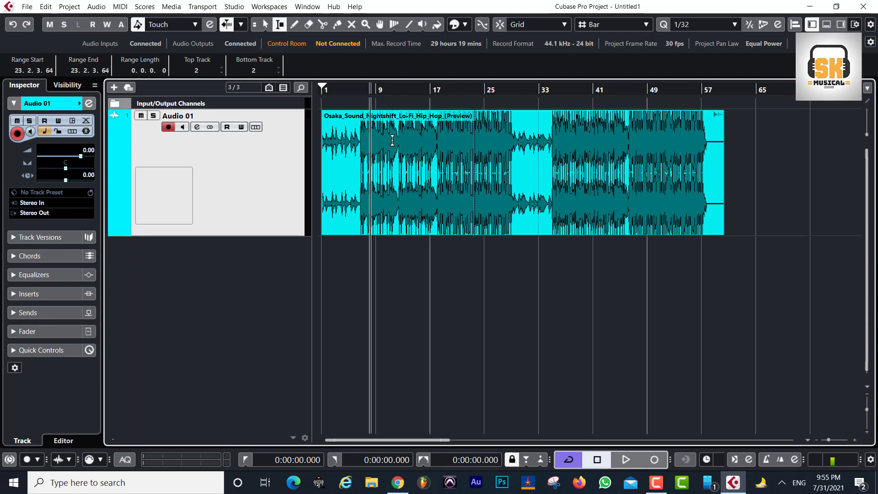
{"action": "left_click", "coordinate": [265, 24]}
{"action": "left_click", "coordinate": [480, 180]}
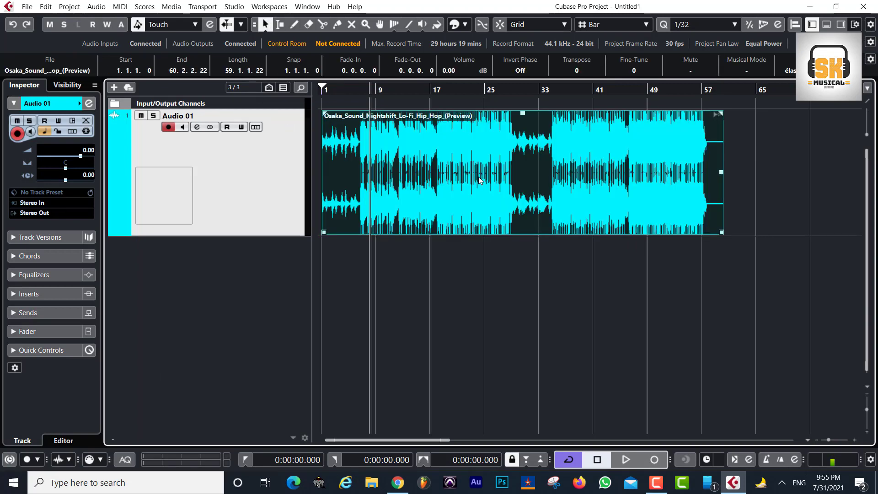
{"action": "key", "text": "F7"}
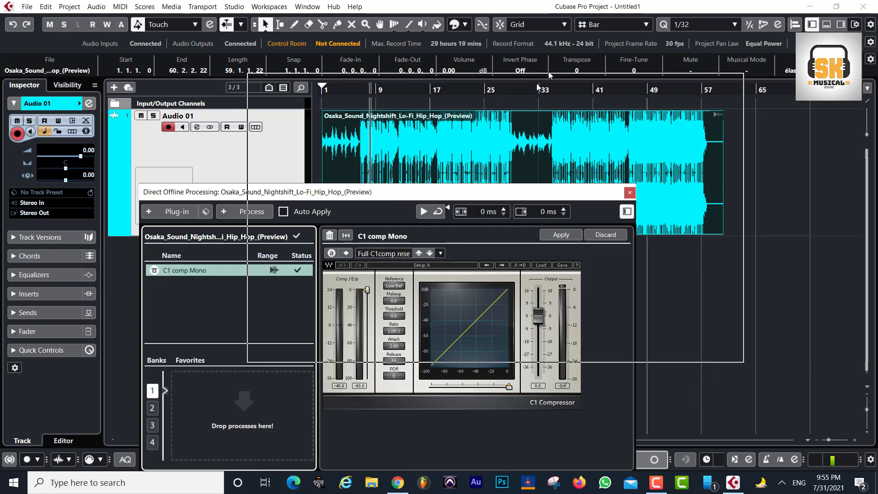
{"action": "left_click_drag", "start_coordinate": [538, 87], "coordinate": [552, 73]}
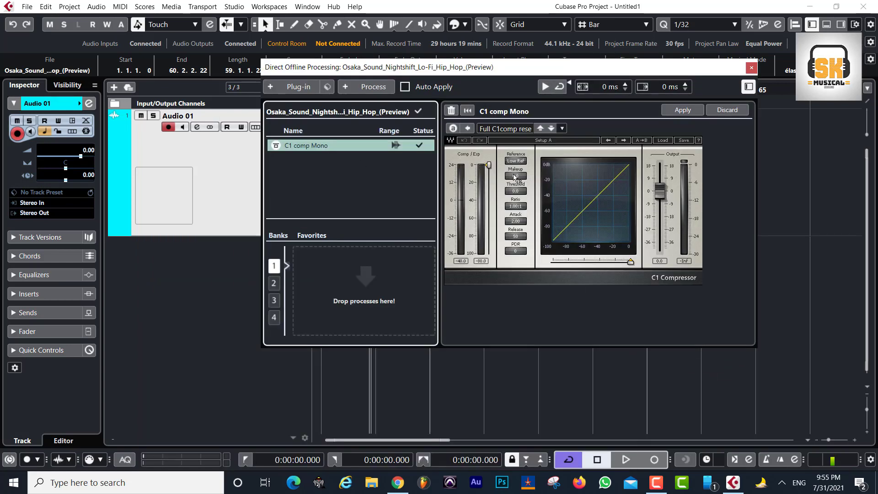
Lower the C1 compressor's threshold to -19.3, delete the C1 comp Mono process from the event and close the processing window.
{"action": "left_click_drag", "start_coordinate": [488, 164], "coordinate": [488, 181]}
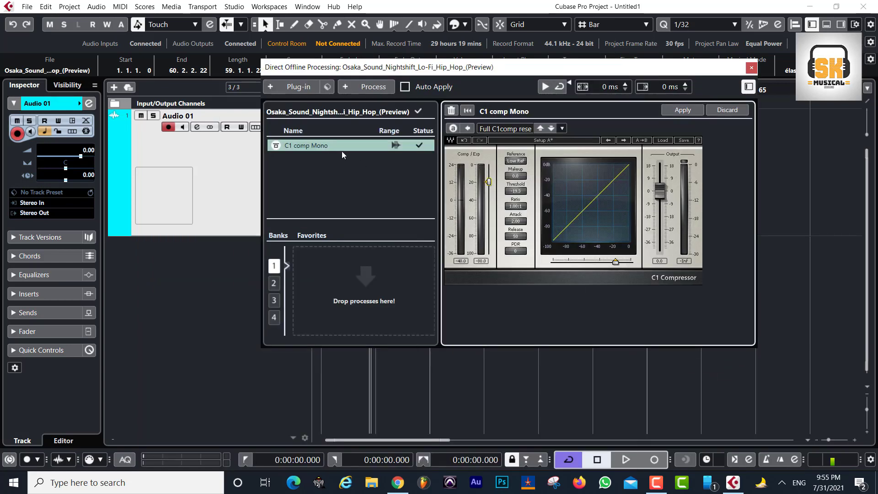
{"action": "right_click", "coordinate": [341, 154]}
{"action": "left_click", "coordinate": [370, 209]}
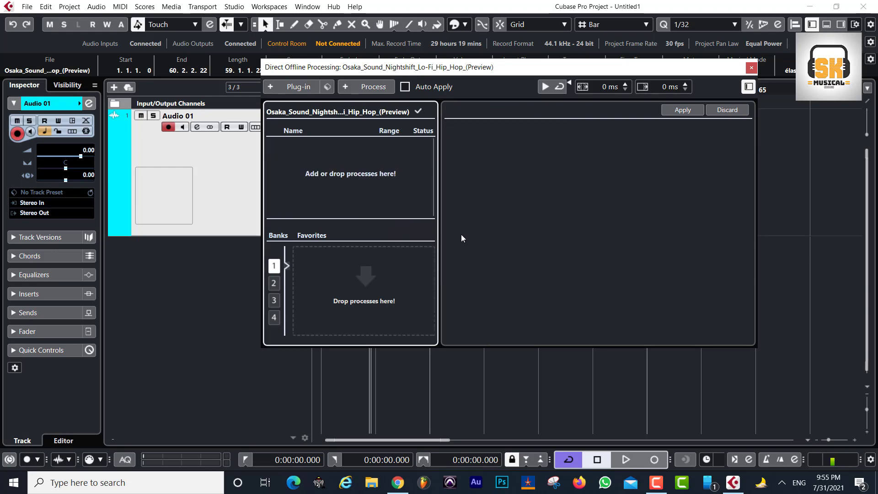
{"action": "left_click", "coordinate": [751, 67]}
{"action": "left_click", "coordinate": [335, 257]}
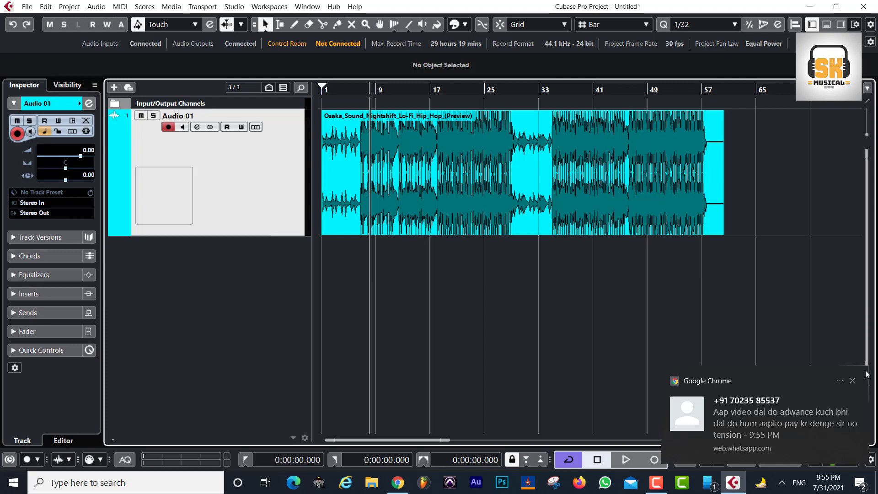
Reduce the Audio 01 track's height to about a third and move the project cursor back near the start of the timeline.
{"action": "left_click", "coordinate": [852, 380]}
{"action": "left_click_drag", "start_coordinate": [221, 235], "coordinate": [225, 160]}
{"action": "left_click_drag", "start_coordinate": [371, 87], "coordinate": [322, 88]}
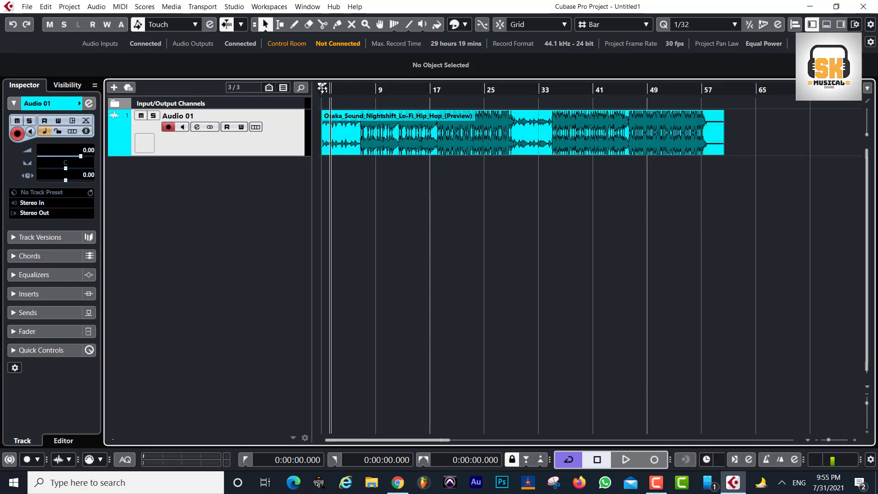
Add a mono audio track below Audio 01 and name it Vocal.
{"action": "right_click", "coordinate": [188, 198]}
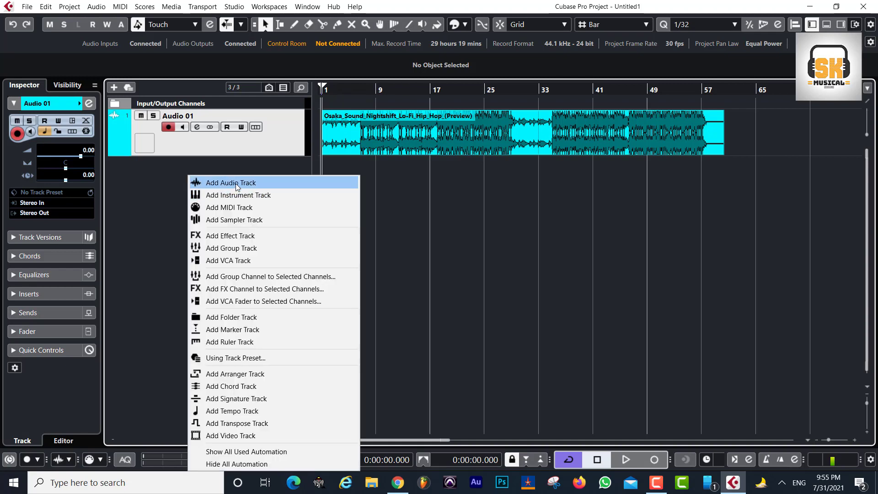
{"action": "left_click", "coordinate": [197, 182]}
{"action": "left_click", "coordinate": [455, 191]}
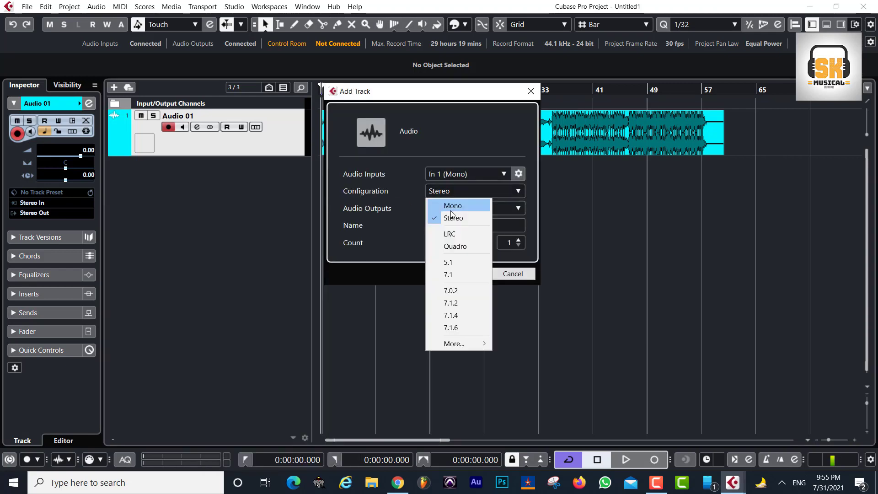
{"action": "left_click", "coordinate": [450, 201]}
{"action": "left_click", "coordinate": [466, 275]}
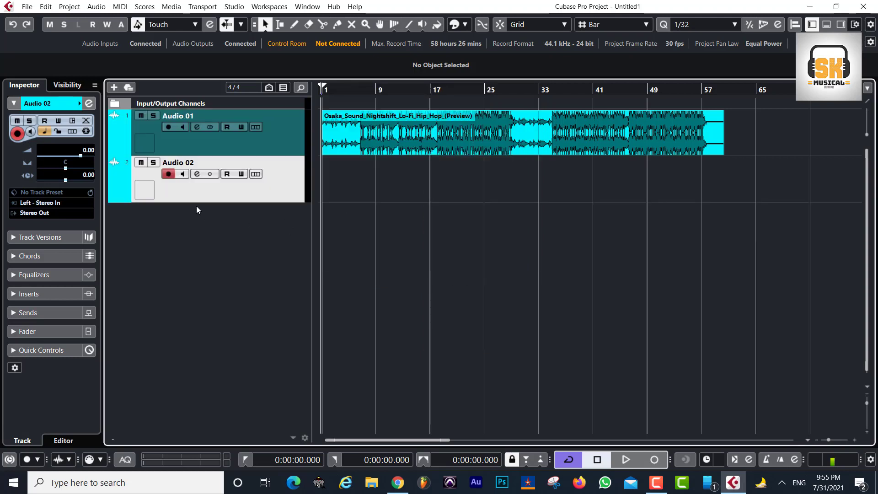
{"action": "double_click", "coordinate": [177, 162]}
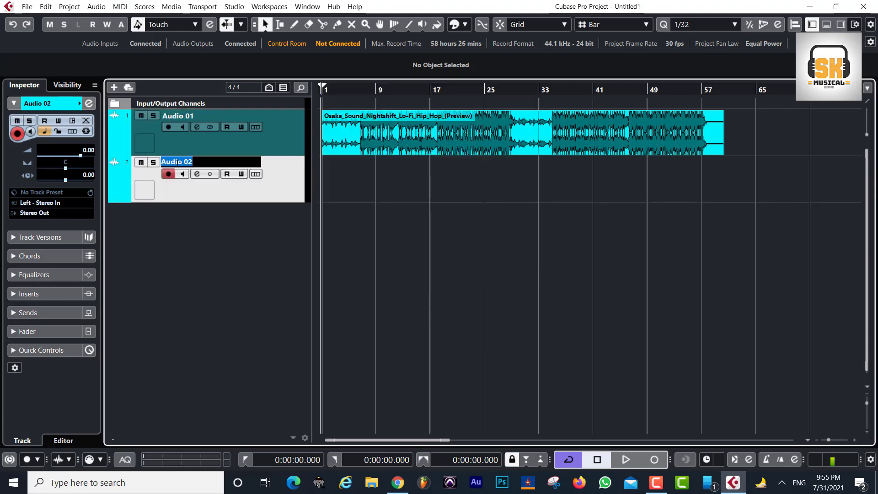
{"action": "type", "text": "Vocal"}
{"action": "key", "text": "Return"}
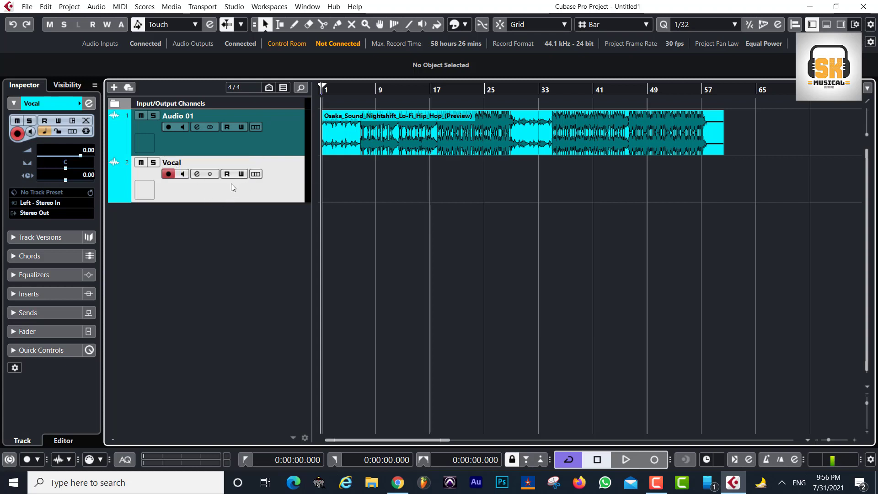
Shift the Vocal track's pan to R2, raise its volume to 6.02, and dismiss the chat notification.
{"action": "scroll", "coordinate": [93, 162], "scroll_direction": "up", "scroll_amount": 2}
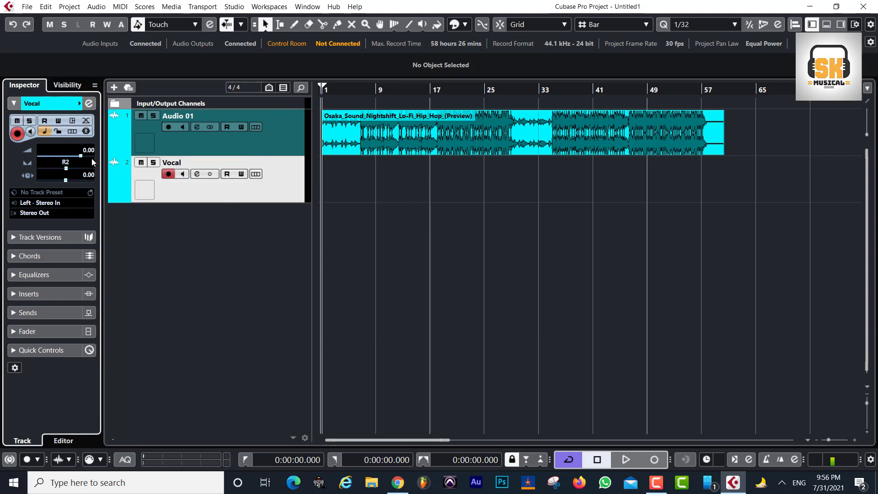
{"action": "left_click_drag", "start_coordinate": [81, 156], "coordinate": [92, 156]}
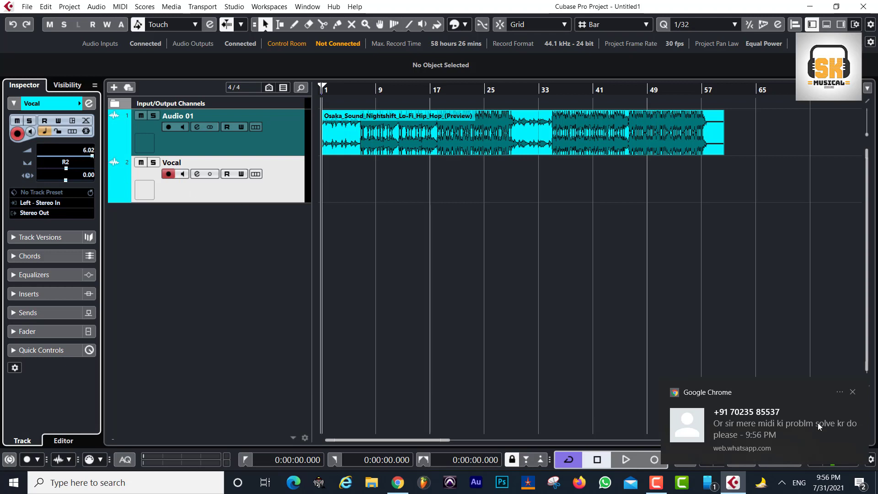
{"action": "left_click", "coordinate": [852, 391]}
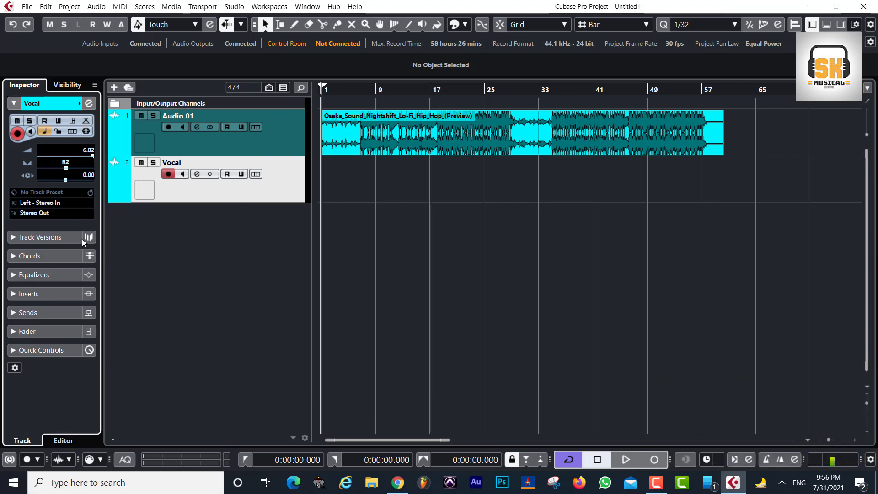
Reset the Vocal track's pan to center and its volume to 0, and open the MixConsole.
{"action": "double_click", "coordinate": [65, 162]}
{"action": "type", "text": "0"}
{"action": "key", "text": "Return"}
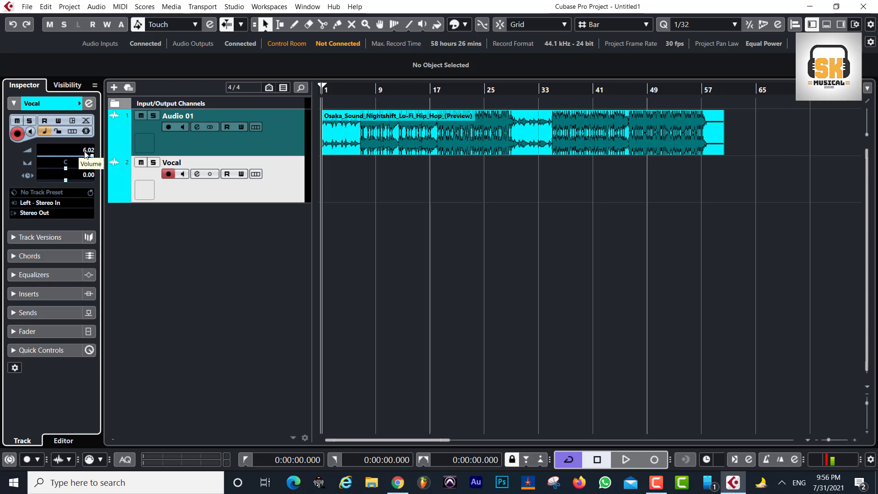
{"action": "double_click", "coordinate": [91, 151]}
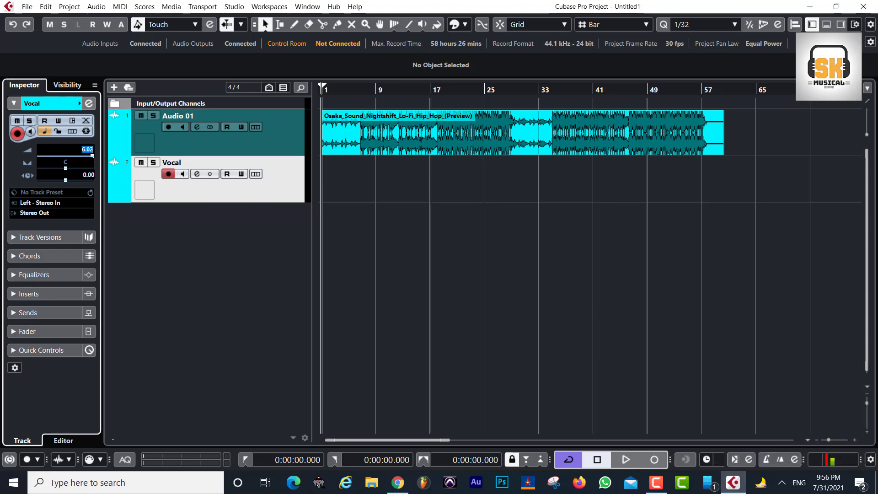
{"action": "type", "text": "0"}
{"action": "key", "text": "Return"}
{"action": "key", "text": "F3"}
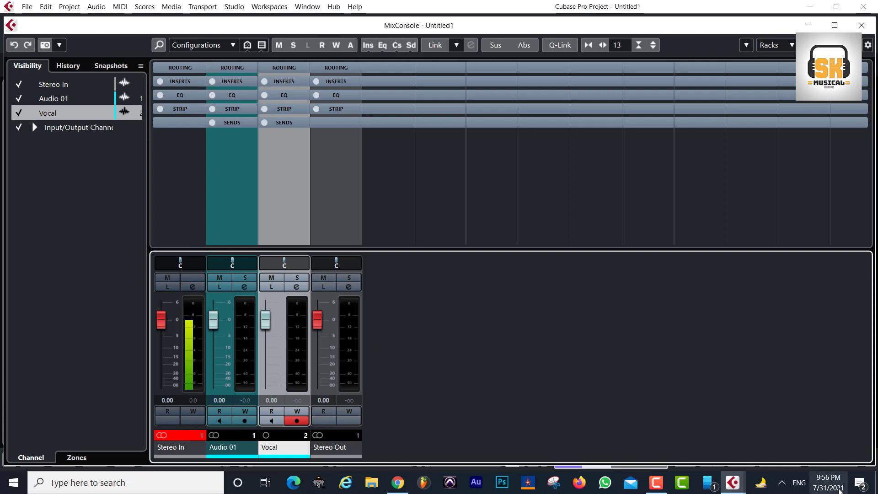
{"action": "left_click", "coordinate": [656, 483]}
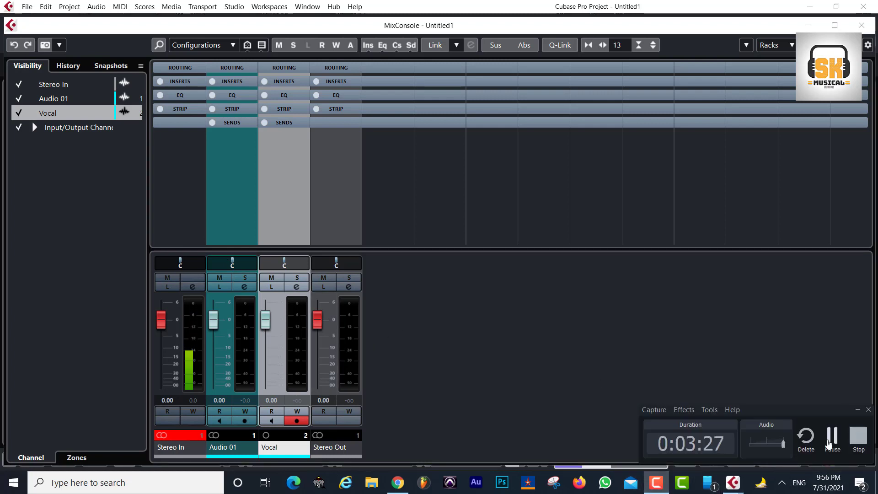
{"action": "left_click", "coordinate": [832, 436]}
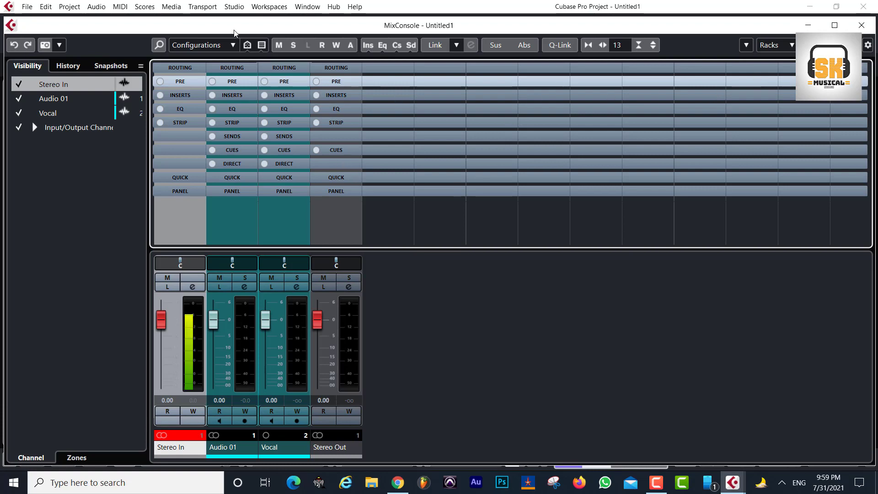
Open the Audio Connections window and show its input busses.
{"action": "left_click", "coordinate": [234, 6]}
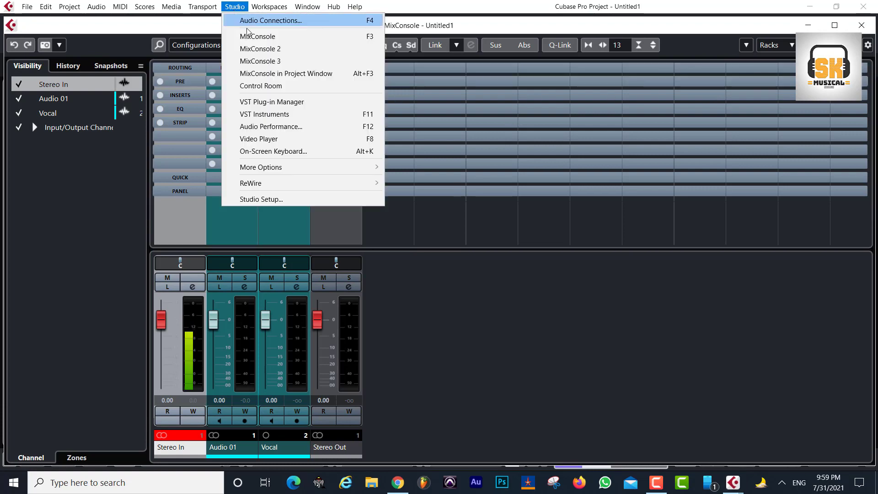
{"action": "left_click", "coordinate": [271, 21]}
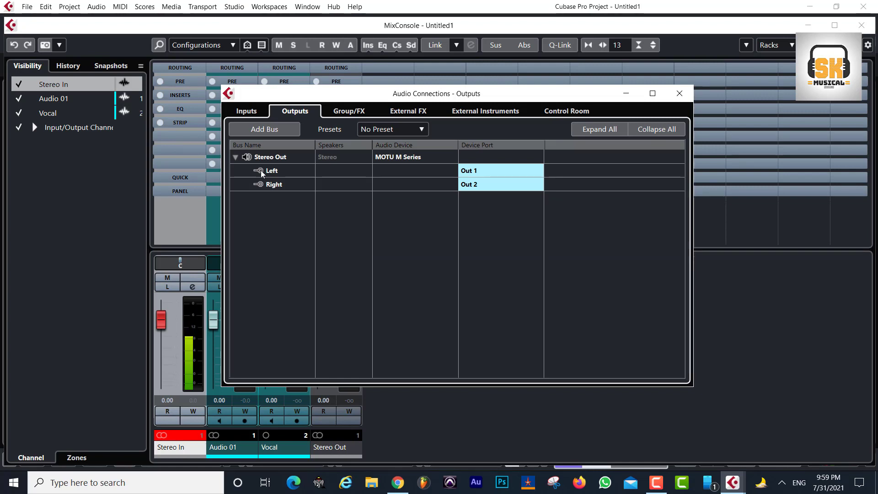
{"action": "left_click", "coordinate": [247, 112]}
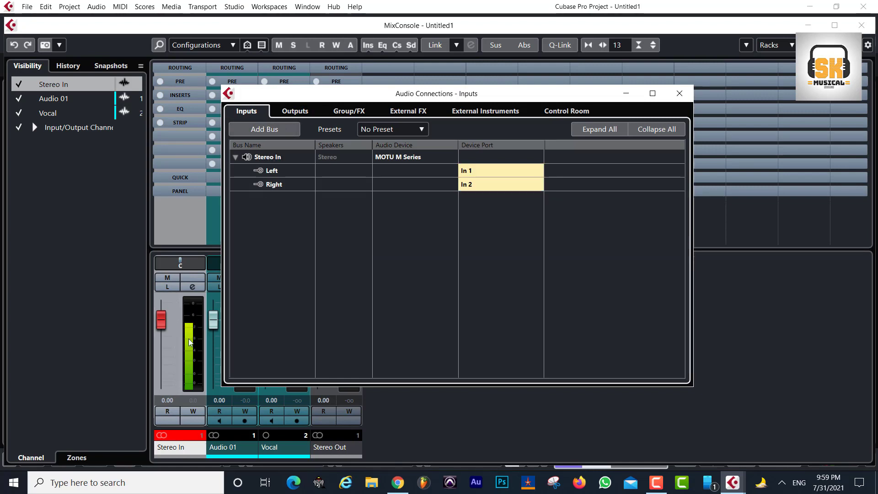
{"action": "right_click", "coordinate": [255, 243]}
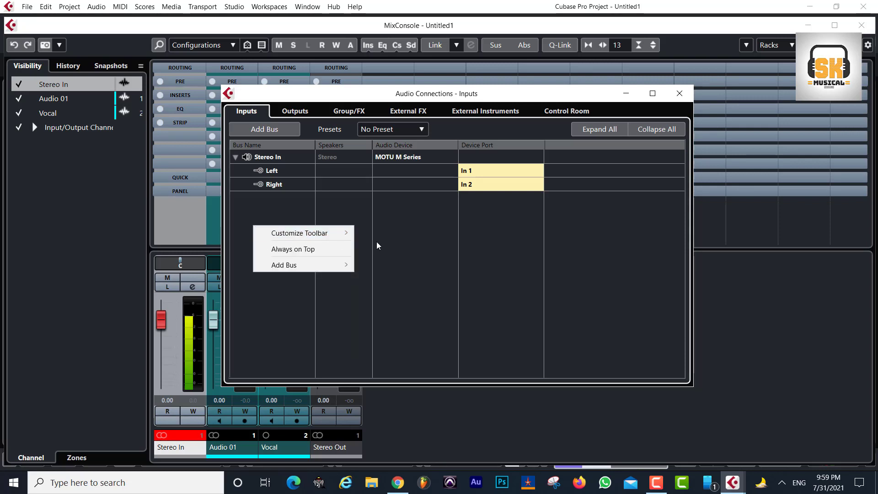
{"action": "mouse_move", "coordinate": [294, 233]}
{"action": "left_click", "coordinate": [258, 207]}
Add a mono input bus and assign its device port to In 1.
{"action": "left_click", "coordinate": [265, 129]}
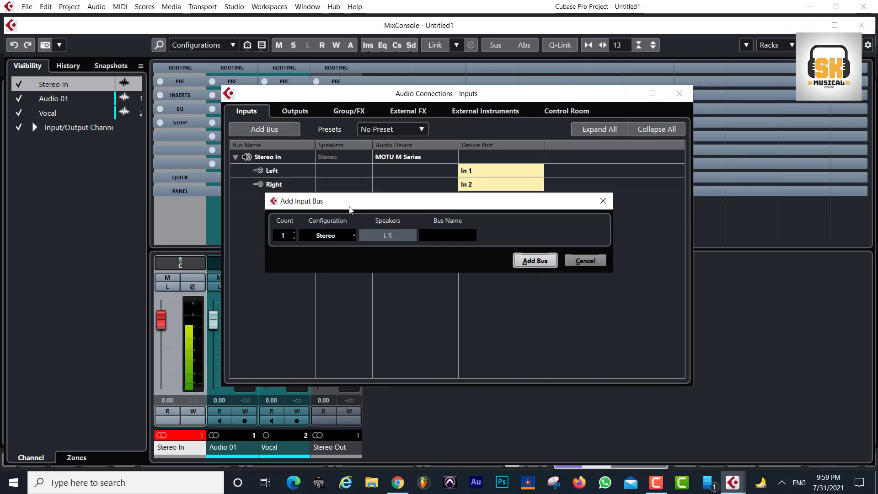
{"action": "left_click", "coordinate": [331, 235]}
{"action": "left_click", "coordinate": [325, 245]}
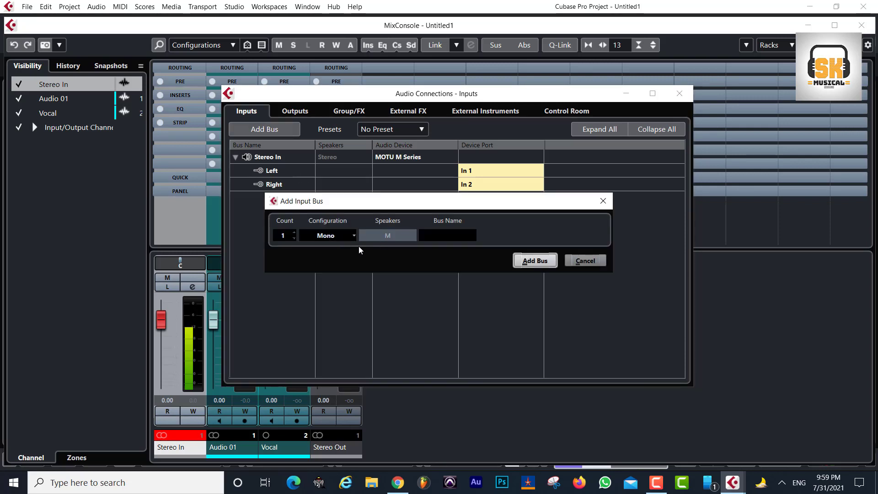
{"action": "left_click", "coordinate": [535, 260]}
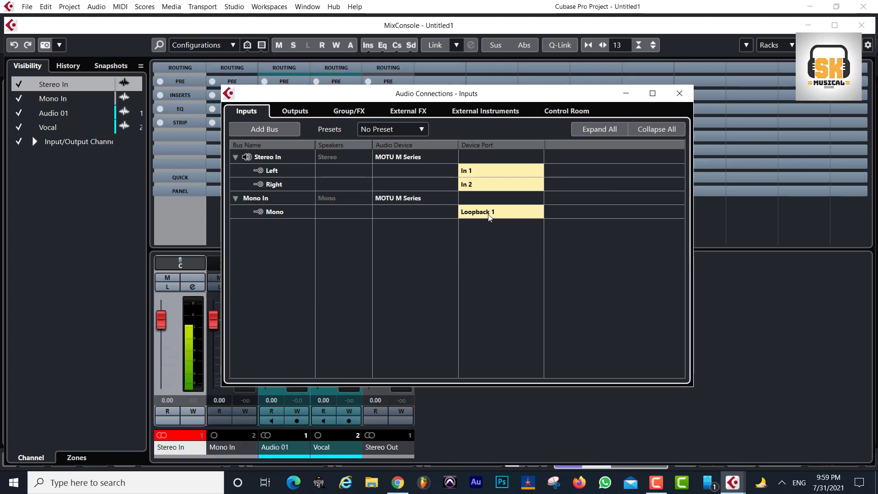
{"action": "left_click", "coordinate": [489, 215]}
{"action": "left_click", "coordinate": [474, 243]}
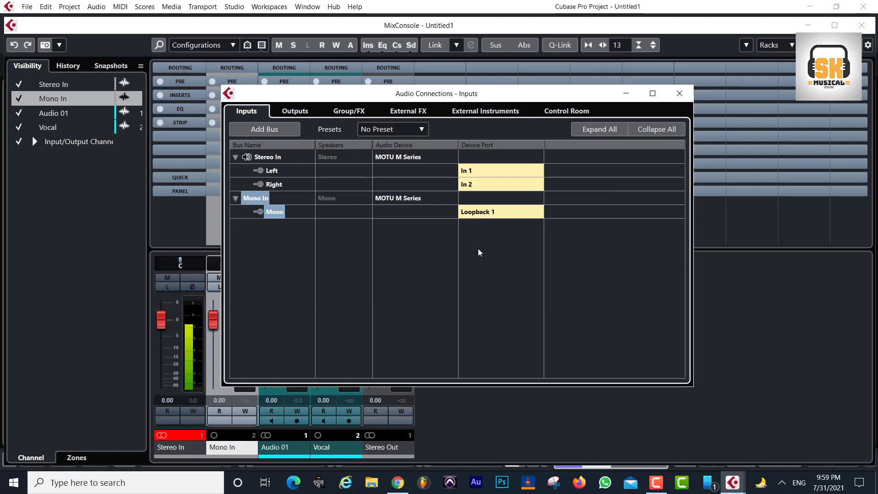
Add a second mono input bus, assign its device port to In 2 and close the Audio Connections window.
{"action": "right_click", "coordinate": [264, 246]}
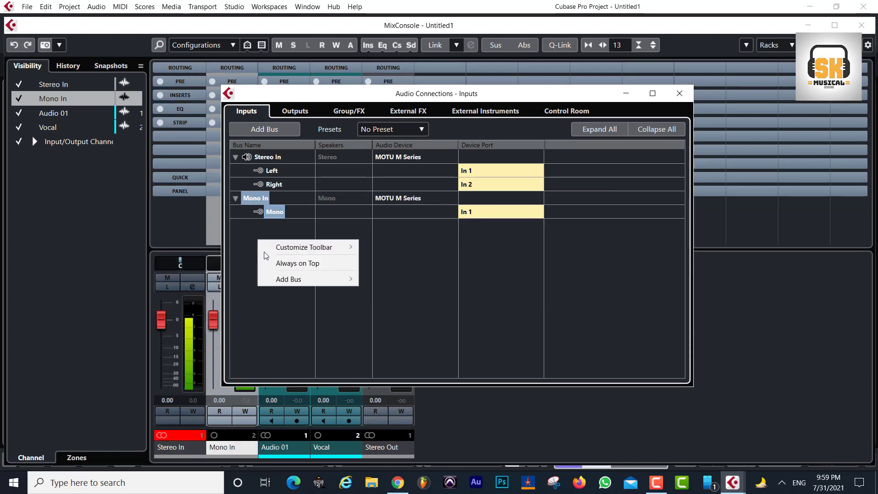
{"action": "left_click", "coordinate": [267, 317]}
{"action": "left_click", "coordinate": [264, 129]}
{"action": "left_click", "coordinate": [335, 235]}
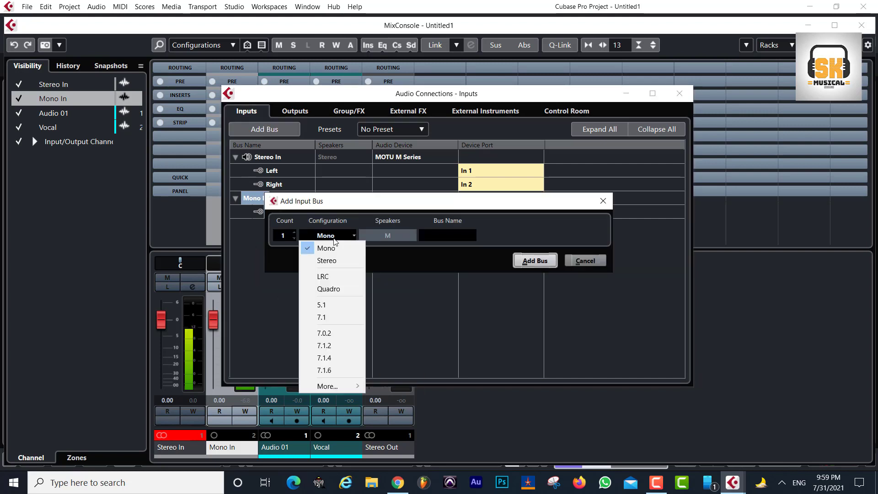
{"action": "left_click", "coordinate": [479, 223]}
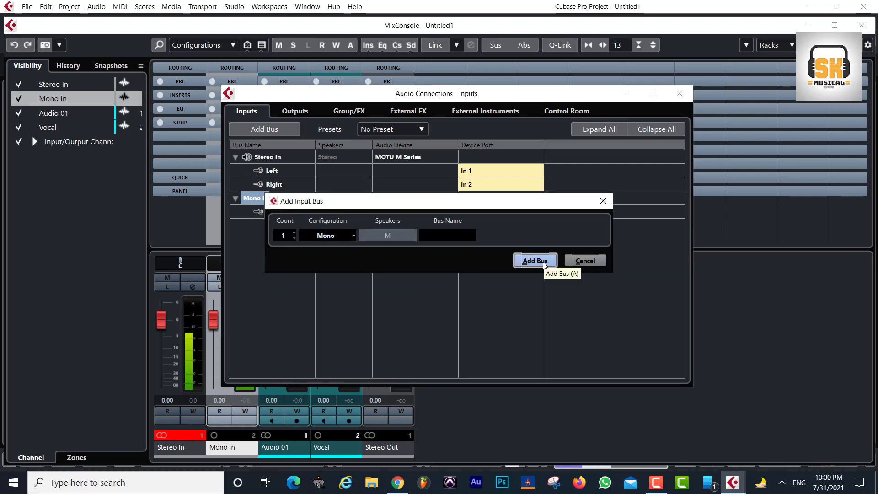
{"action": "left_click", "coordinate": [535, 261]}
{"action": "left_click", "coordinate": [478, 239]}
{"action": "left_click", "coordinate": [478, 280]}
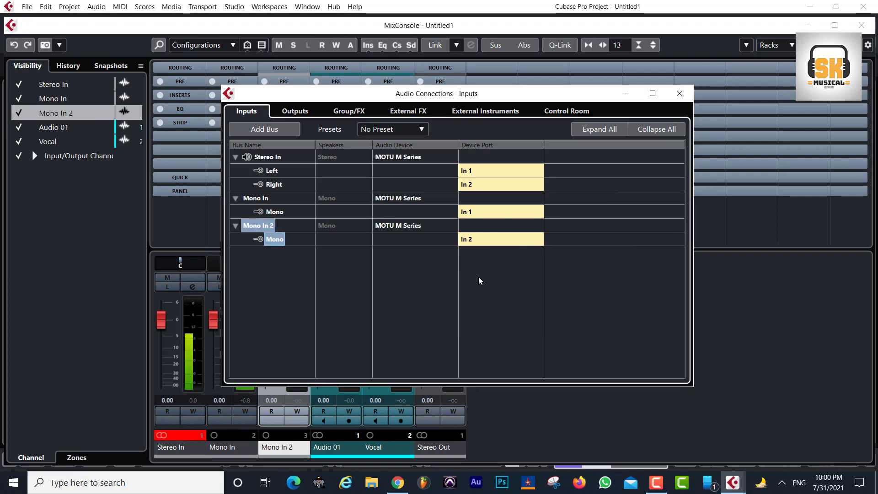
{"action": "left_click", "coordinate": [679, 93]}
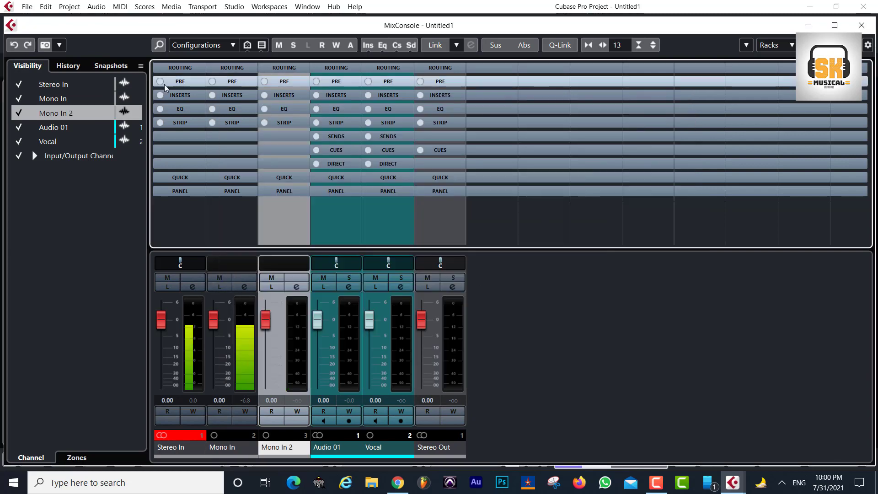
Check the input and output routing of the channels in the MixConsole, hide the routing rack again and close the MixConsole.
{"action": "left_click", "coordinate": [179, 68]}
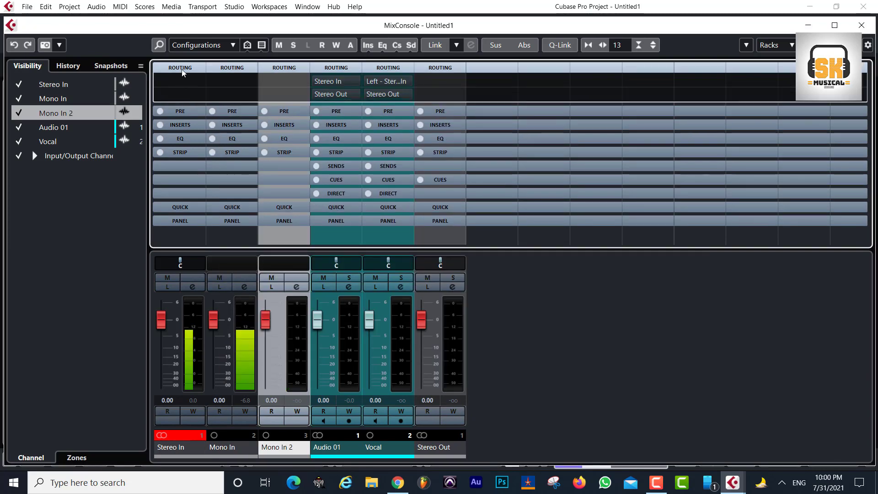
{"action": "left_click", "coordinate": [180, 68]}
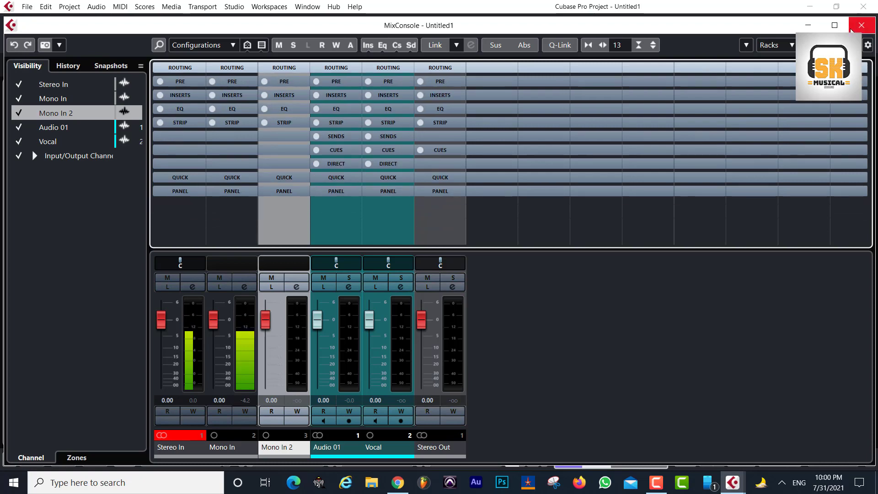
{"action": "left_click", "coordinate": [851, 29]}
Remove the Vocal track from the project.
{"action": "left_click", "coordinate": [223, 191]}
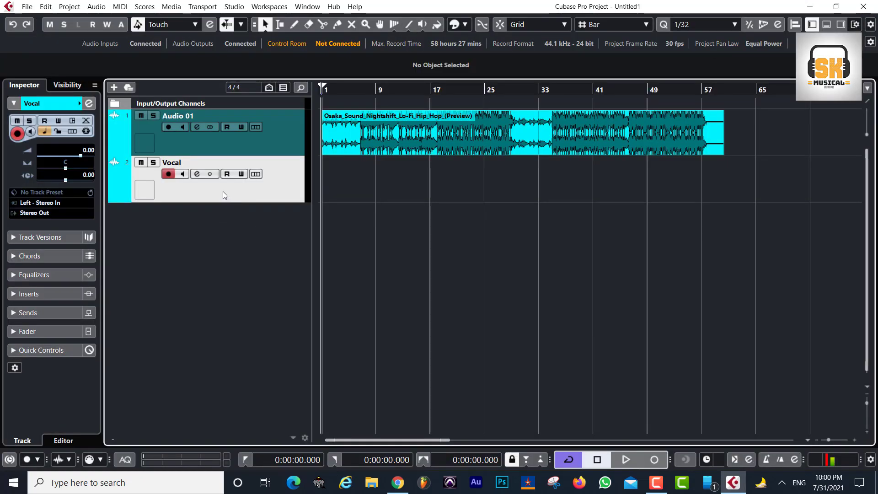
{"action": "right_click", "coordinate": [231, 188]}
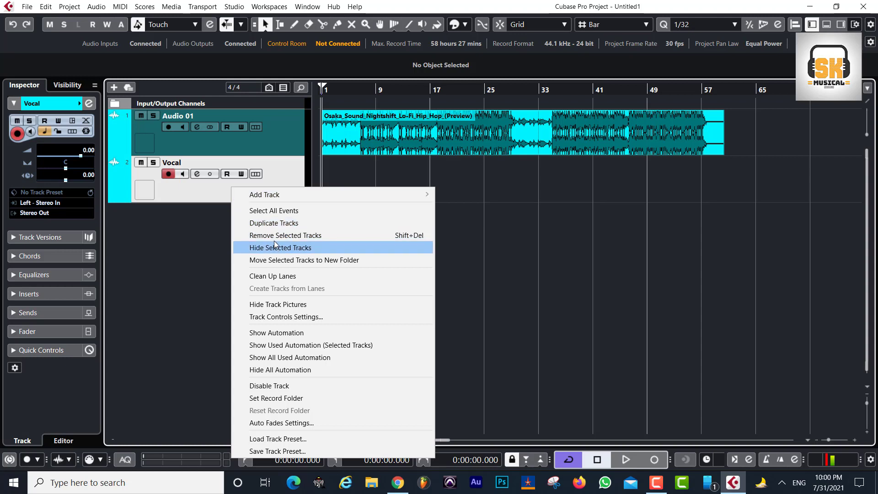
{"action": "left_click", "coordinate": [265, 231]}
Add a mono audio track routed to Stereo Out and choose Mono In as its input bus.
{"action": "right_click", "coordinate": [197, 197]}
{"action": "left_click", "coordinate": [215, 180]}
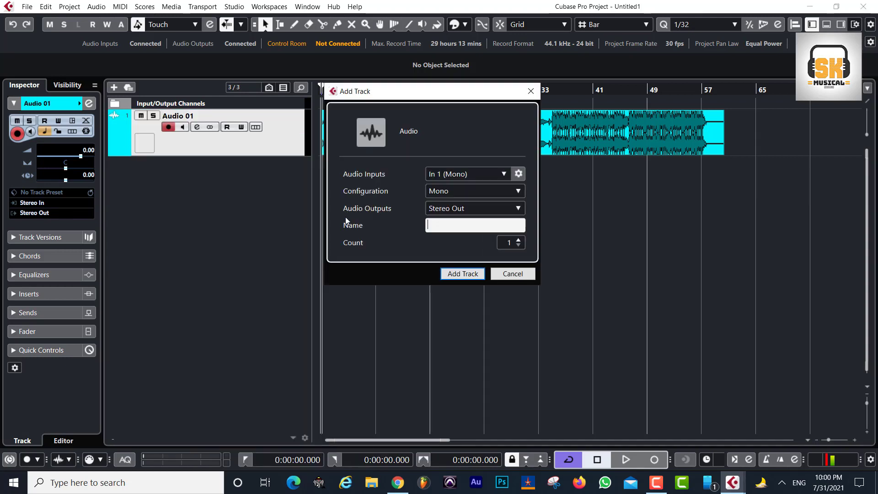
{"action": "left_click", "coordinate": [454, 209]}
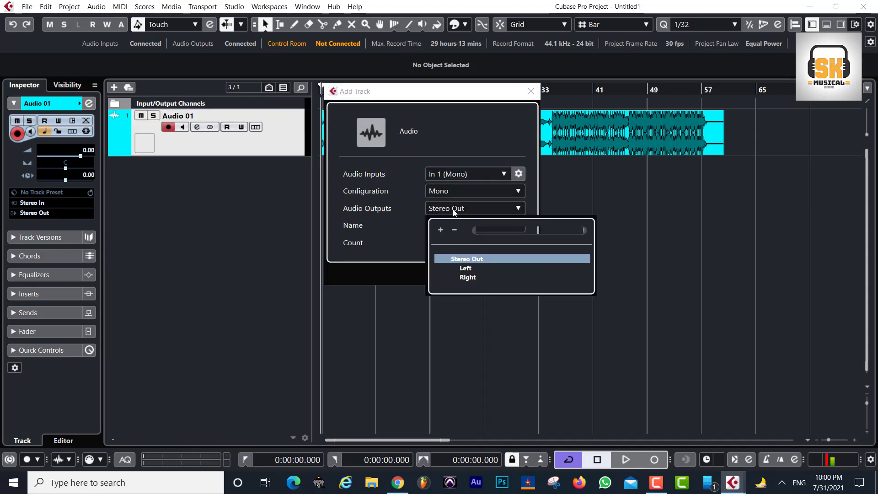
{"action": "left_click", "coordinate": [466, 153]}
{"action": "left_click", "coordinate": [462, 273]}
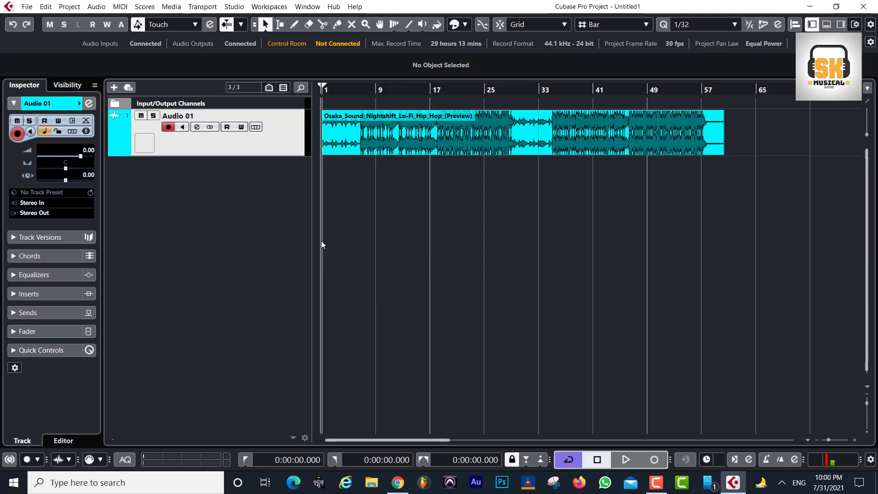
{"action": "left_click", "coordinate": [41, 203]}
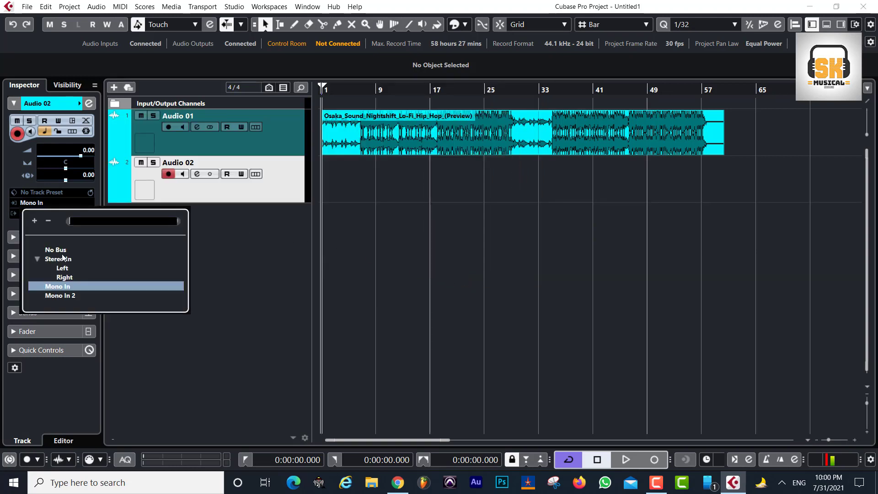
{"action": "left_click", "coordinate": [62, 287]}
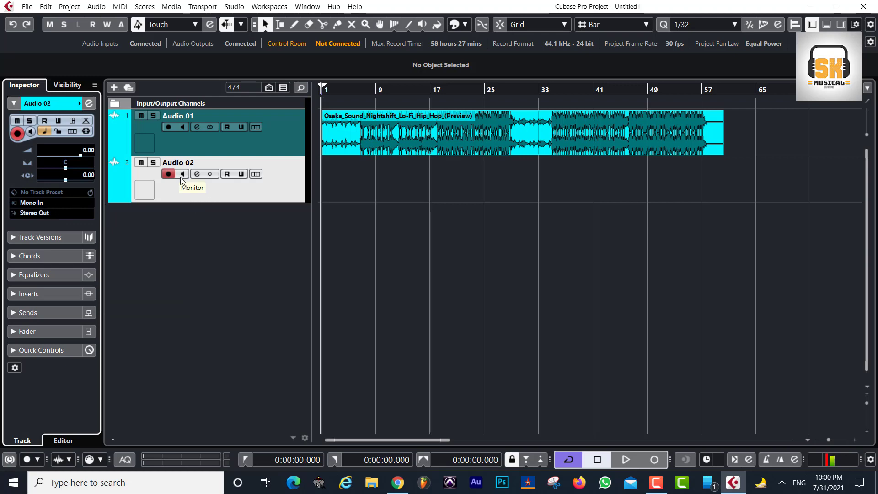
Rename the Mono In input channel to "vocal" in the MixConsole, close the console and return to the Audio 02 track.
{"action": "key", "text": "F3"}
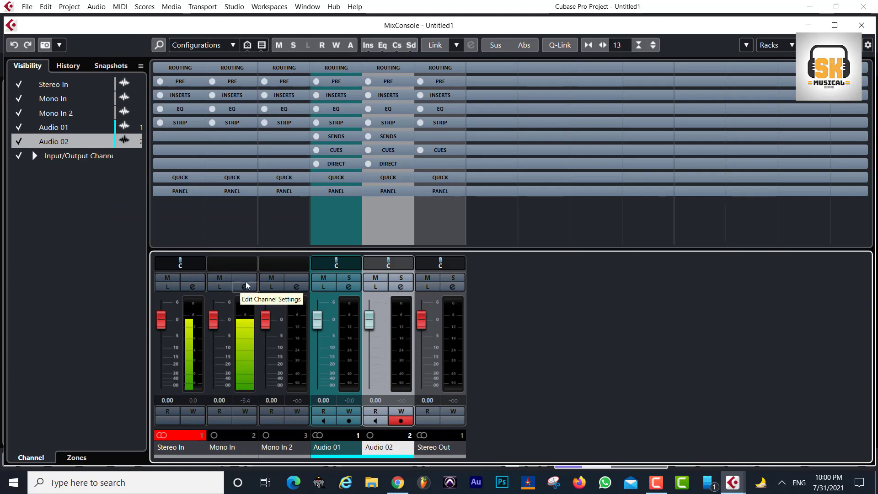
{"action": "left_click", "coordinate": [229, 449]}
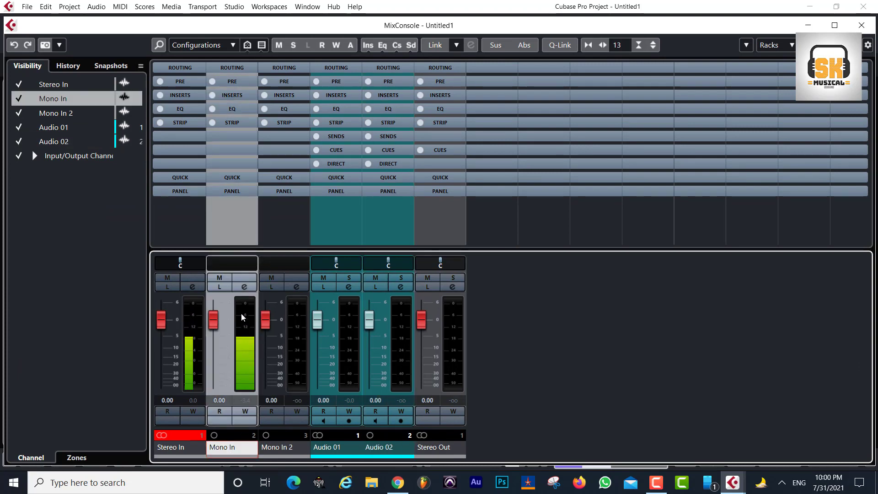
{"action": "double_click", "coordinate": [222, 448]}
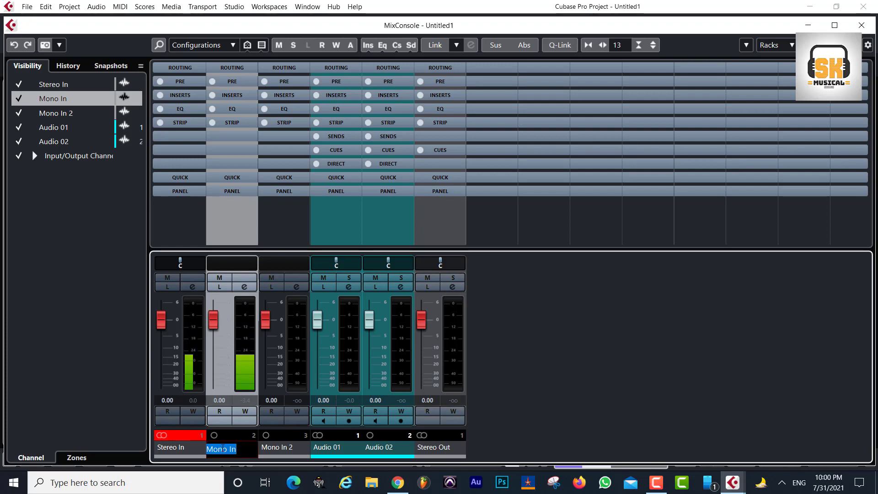
{"action": "type", "text": "vo"}
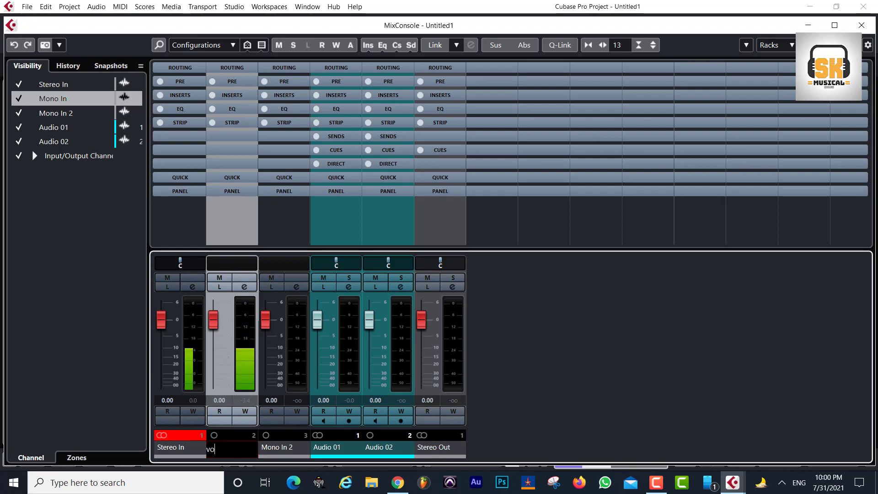
{"action": "type", "text": "ca"}
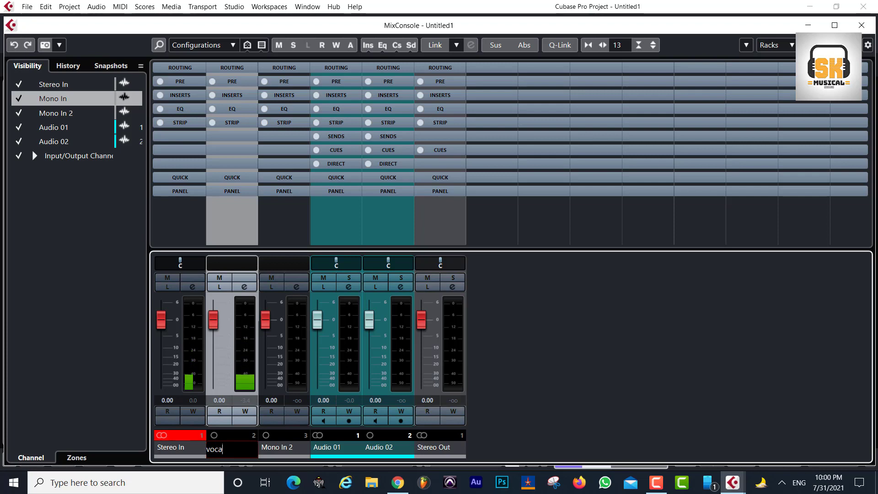
{"action": "type", "text": "l"}
{"action": "key", "text": "Return"}
{"action": "left_click", "coordinate": [656, 483]}
{"action": "left_click", "coordinate": [832, 438]}
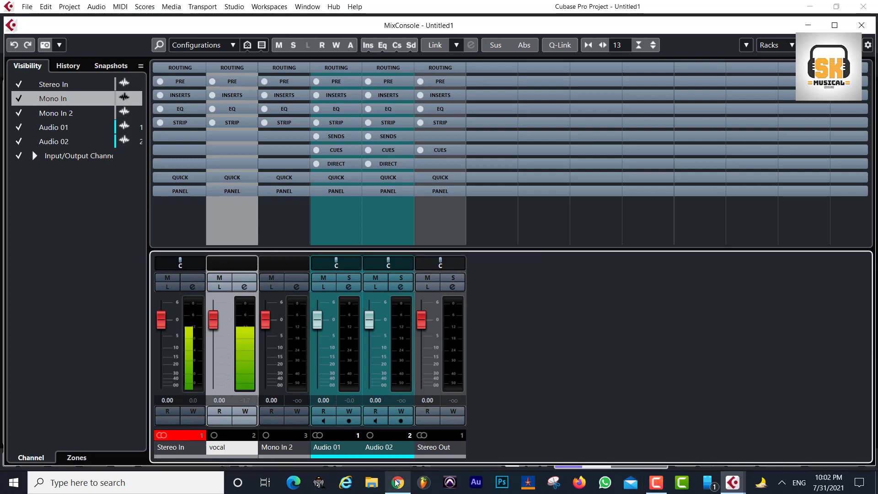
{"action": "left_click", "coordinate": [860, 27]}
{"action": "left_click", "coordinate": [227, 190]}
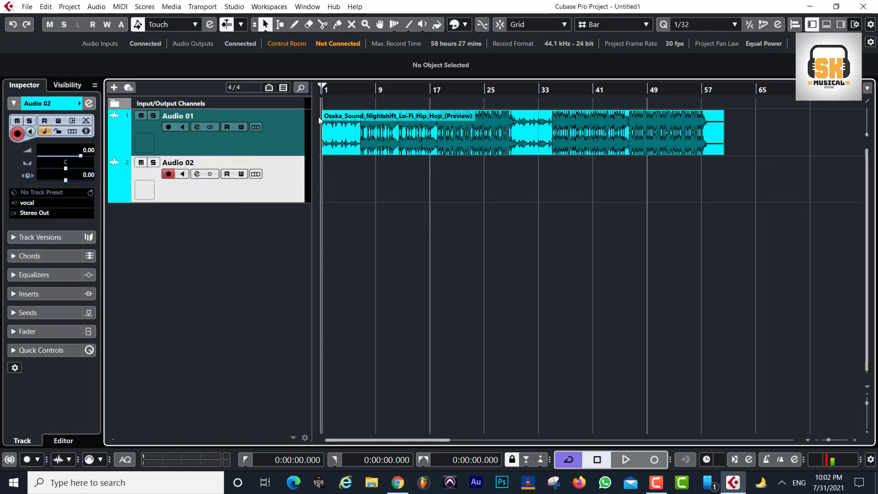
Open the MixConsole and expand the Pre rack with the filter, gain and phase settings of the channels.
{"action": "key", "text": "F3"}
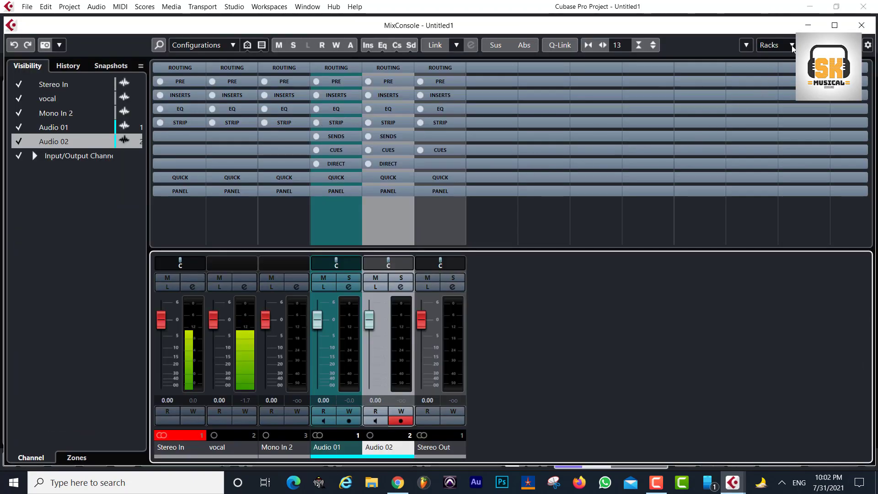
{"action": "left_click", "coordinate": [775, 45]}
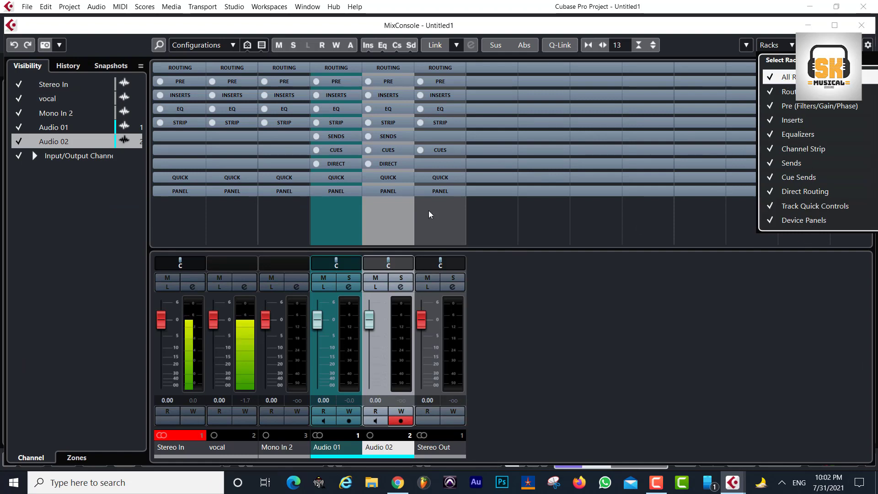
{"action": "left_click", "coordinate": [186, 228]}
{"action": "left_click", "coordinate": [176, 82]}
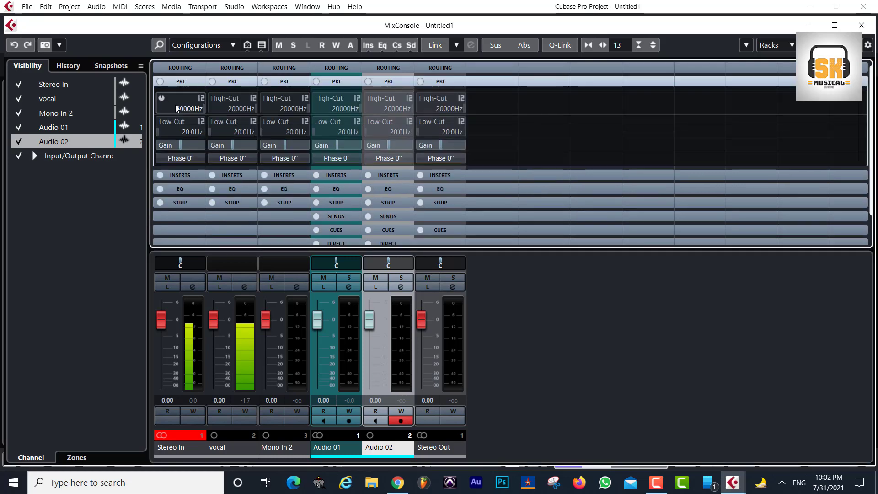
Try out different pre-gain levels on the Stereo In channel, including -2.2 dB, and reset the gain to 0 dB.
{"action": "left_click", "coordinate": [185, 146]}
{"action": "left_click_drag", "start_coordinate": [182, 145], "coordinate": [197, 145]}
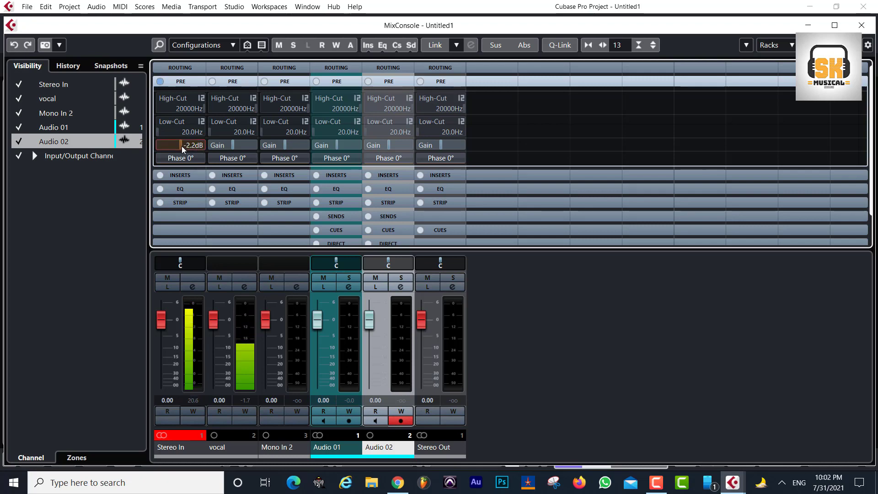
{"action": "double_click", "coordinate": [182, 147]}
{"action": "type", "text": "0"}
{"action": "key", "text": "Return"}
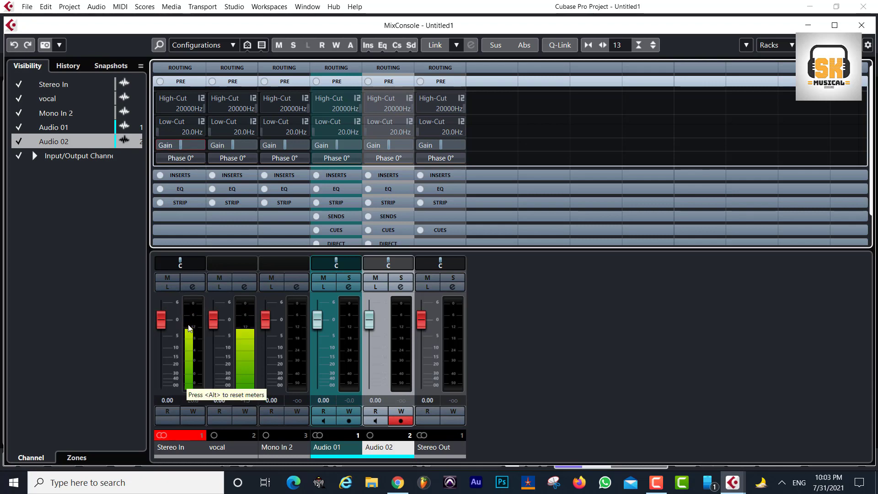
Set the pre-gain of the Stereo In channel to 4 dB.
{"action": "double_click", "coordinate": [182, 145]}
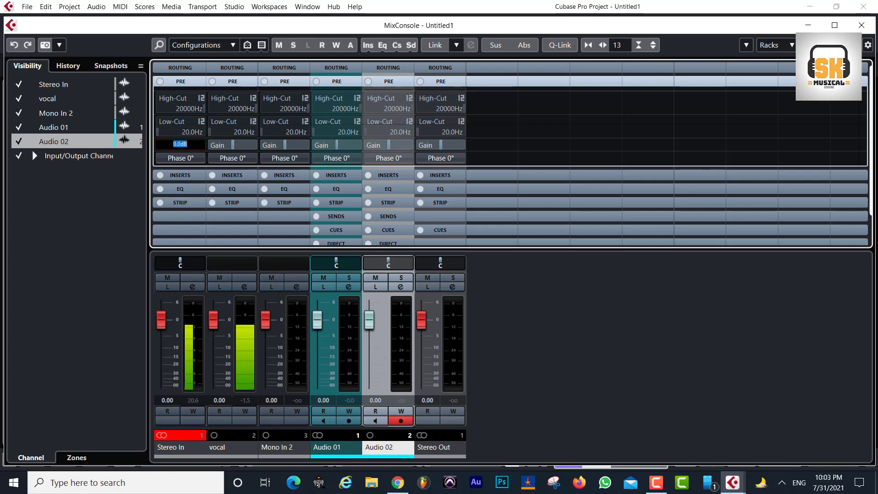
{"action": "type", "text": "4"}
{"action": "key", "text": "Return"}
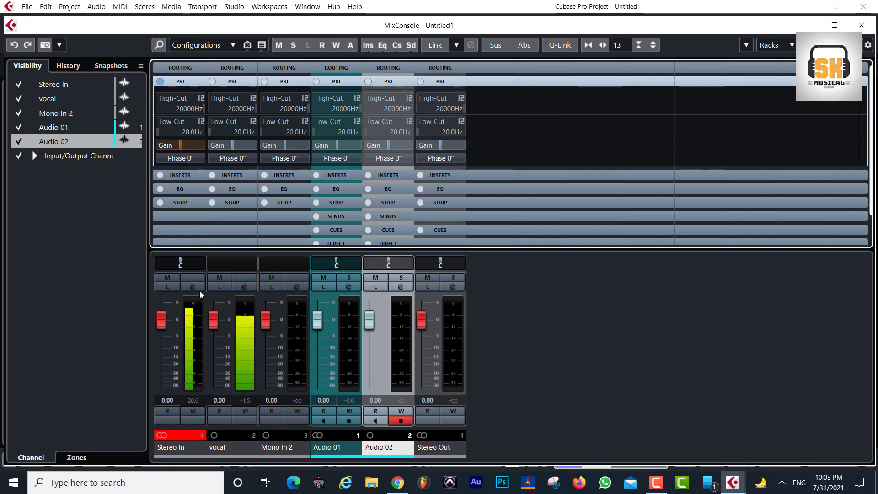
Return the Stereo In channel's pre-gain to 0 dB and close the MixConsole.
{"action": "double_click", "coordinate": [183, 146]}
{"action": "type", "text": "0"}
{"action": "key", "text": "Return"}
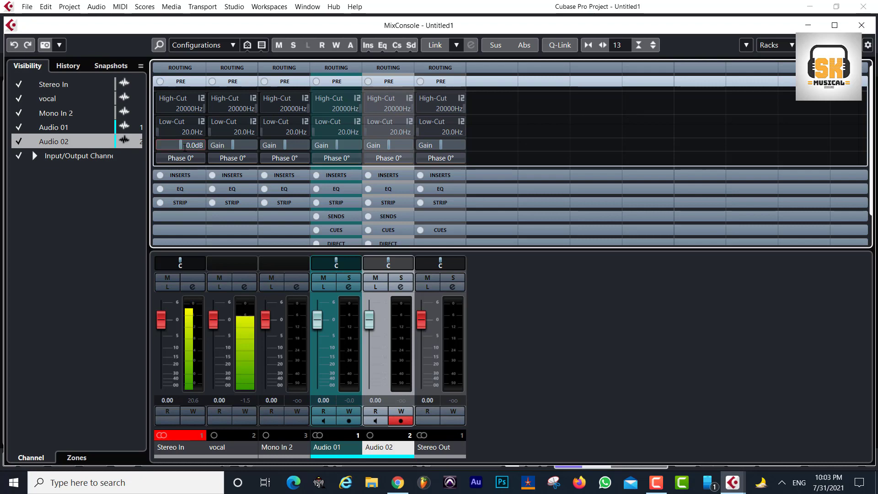
{"action": "left_click", "coordinate": [861, 25]}
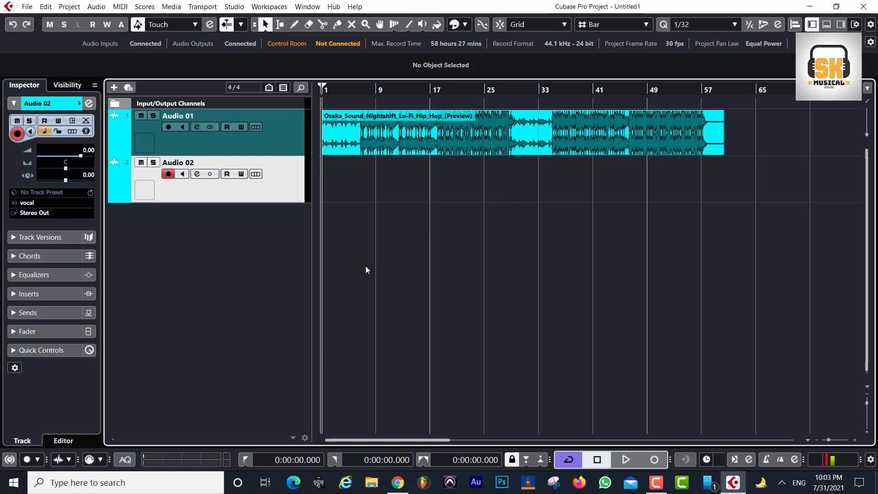